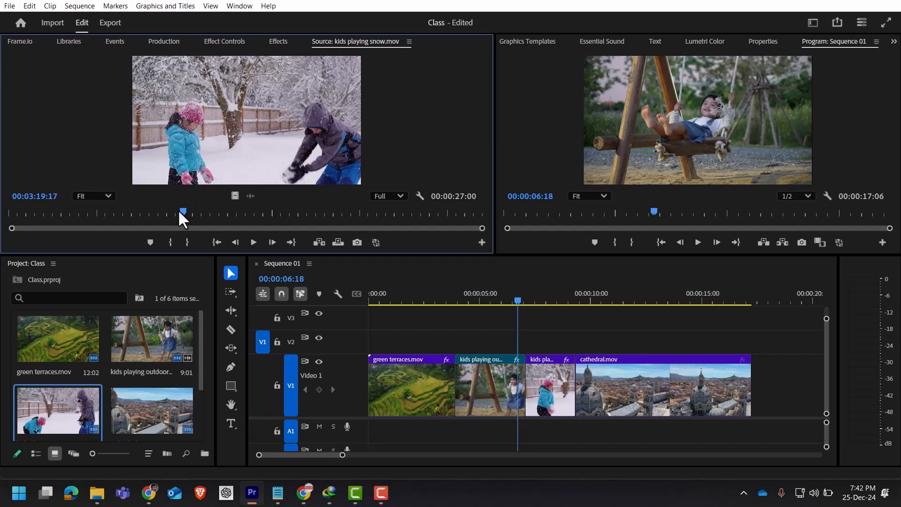
- Play kids playing snow.mov in the source monitor and in the sequence, and park the sequence playhead at the snow clip's end
{"action": "key", "text": "space"}
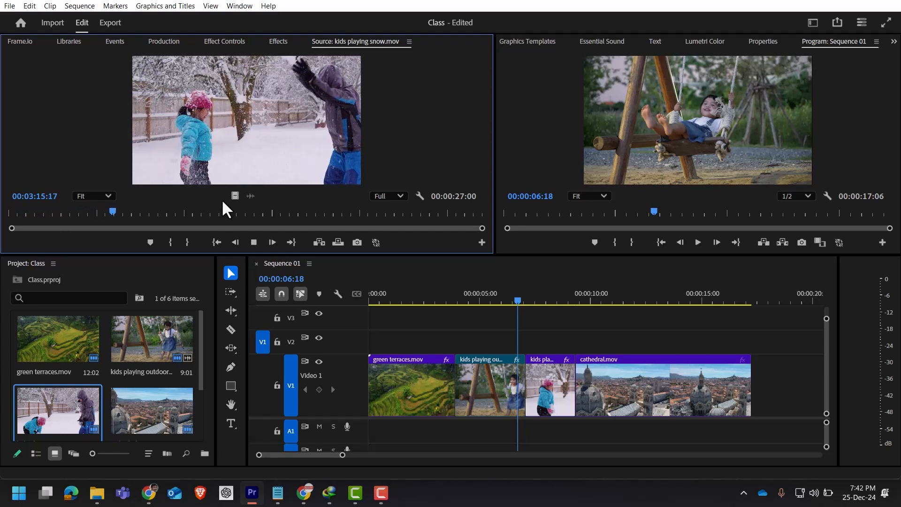
{"action": "left_click", "coordinate": [254, 242]}
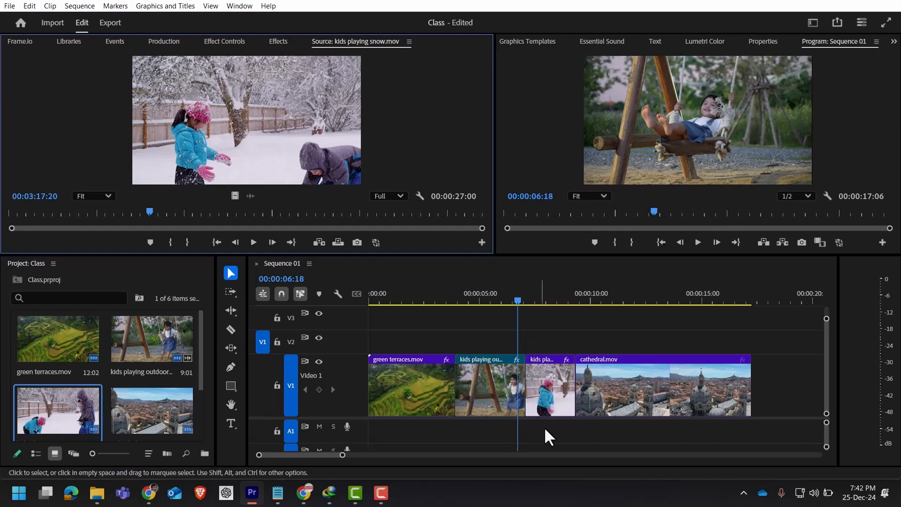
{"action": "left_click", "coordinate": [546, 387]}
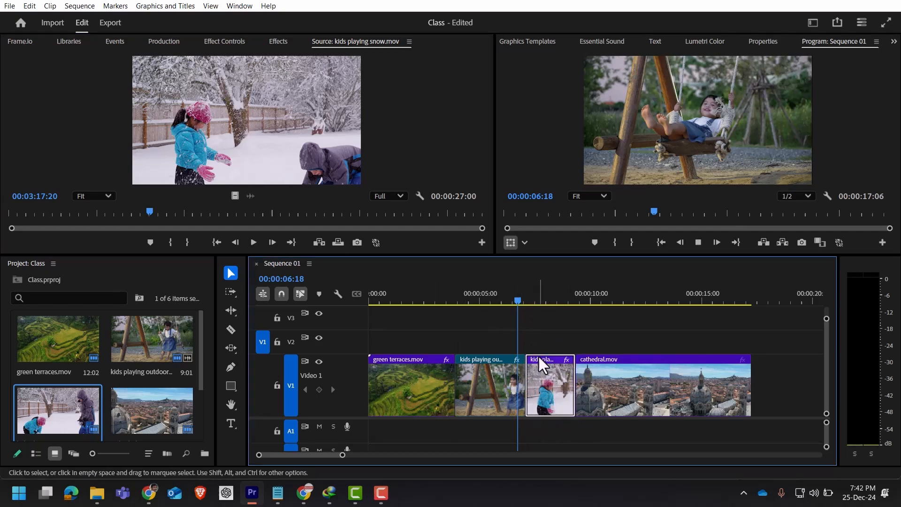
{"action": "key", "text": "space"}
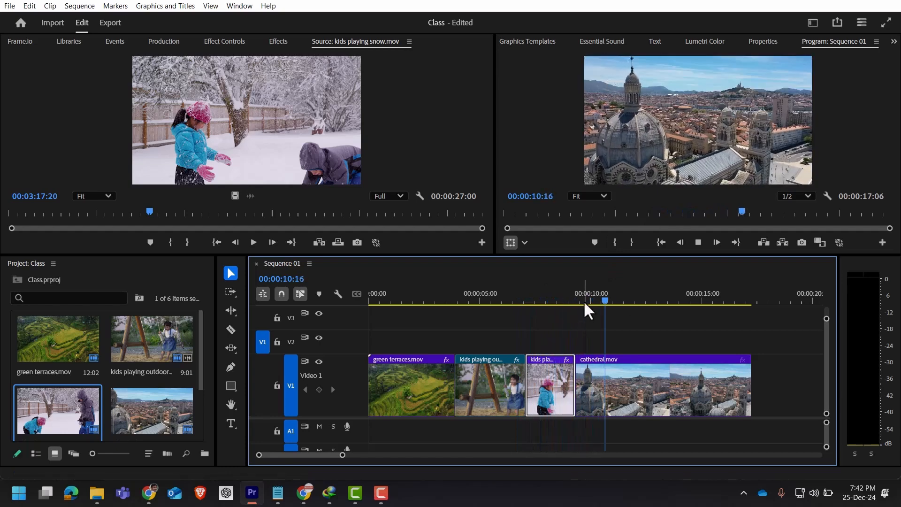
{"action": "left_click_drag", "start_coordinate": [584, 300], "coordinate": [574, 323]}
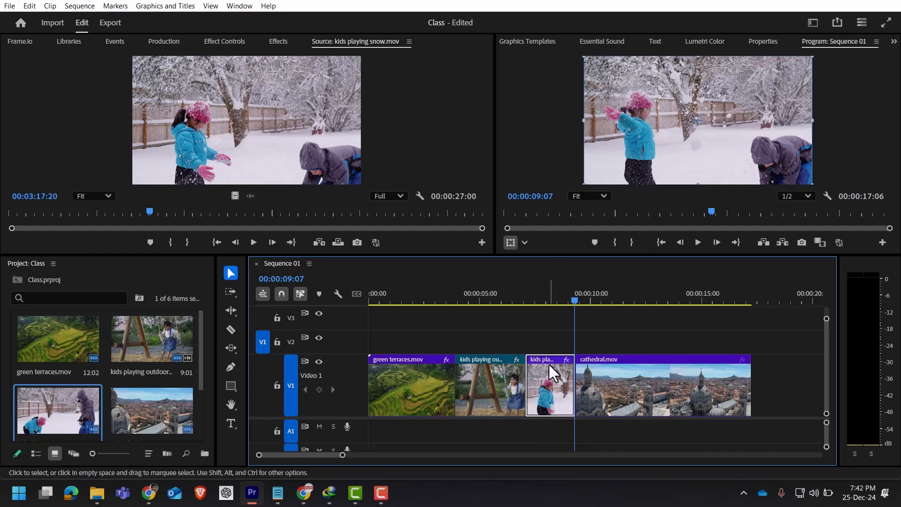
- Move the kids playing snow.mov clip up to track V2 and extend its end by about 2 seconds over cathedral.mov
{"action": "mouse_move", "coordinate": [549, 364]}
{"action": "left_mouse_down"}
{"action": "mouse_move", "coordinate": [556, 357]}
{"action": "mouse_move", "coordinate": [544, 346]}
{"action": "mouse_move", "coordinate": [555, 349]}
{"action": "left_mouse_up"}
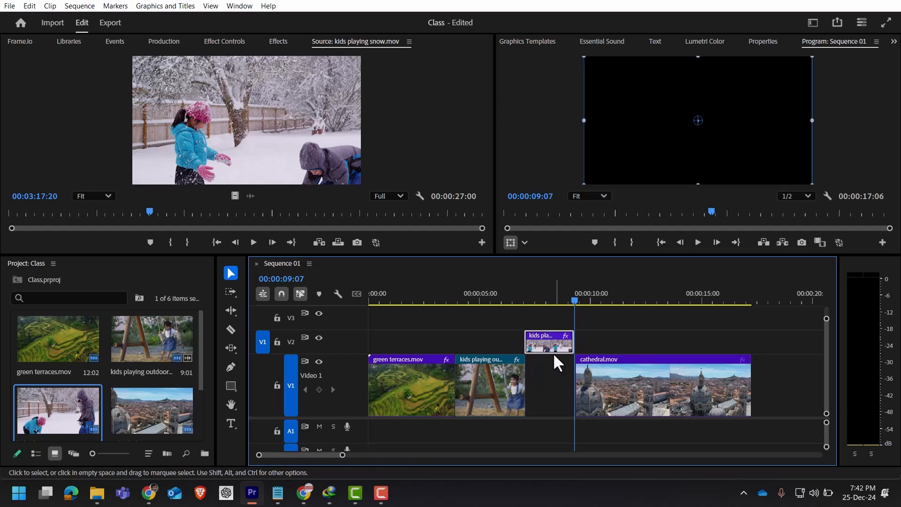
{"action": "left_click", "coordinate": [229, 307]}
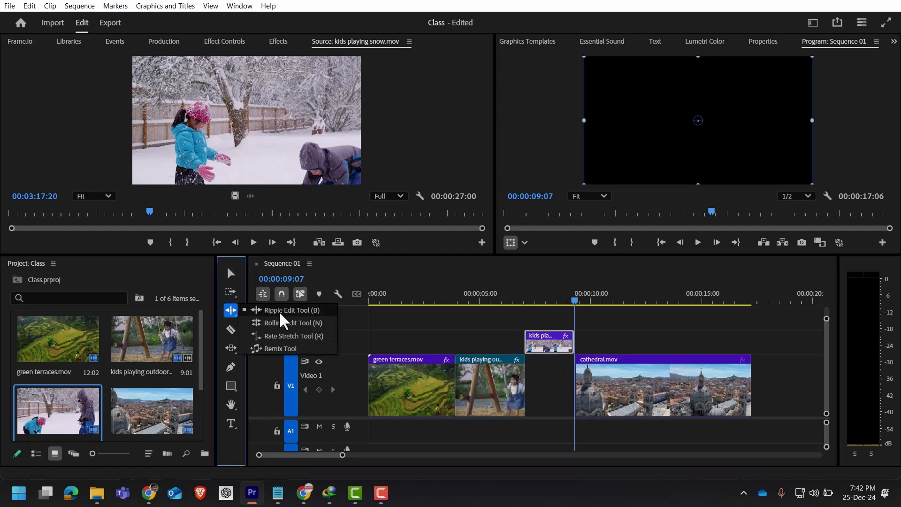
{"action": "left_click", "coordinate": [248, 306]}
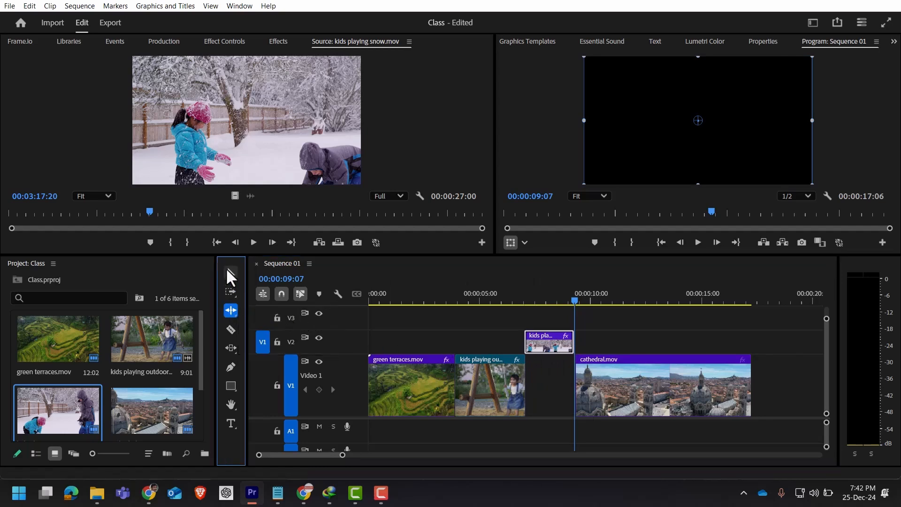
{"action": "left_click", "coordinate": [231, 272]}
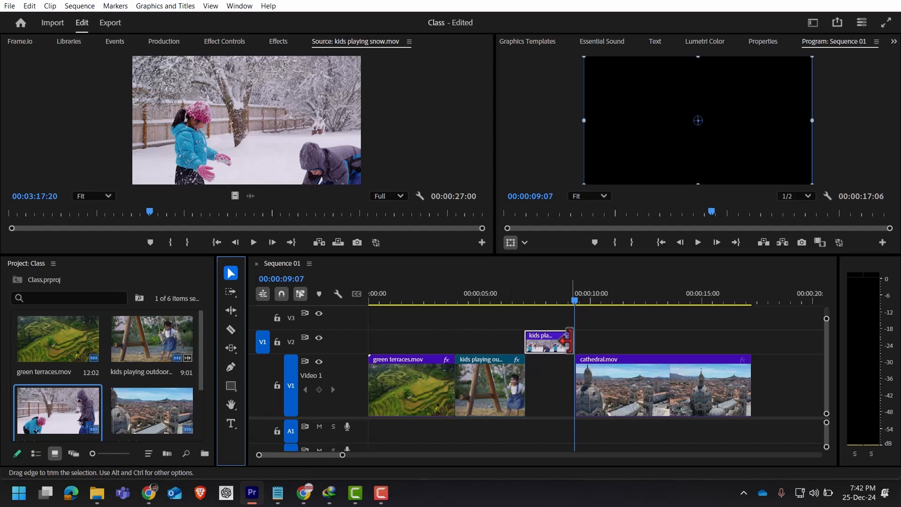
{"action": "left_click_drag", "start_coordinate": [565, 341], "coordinate": [615, 346]}
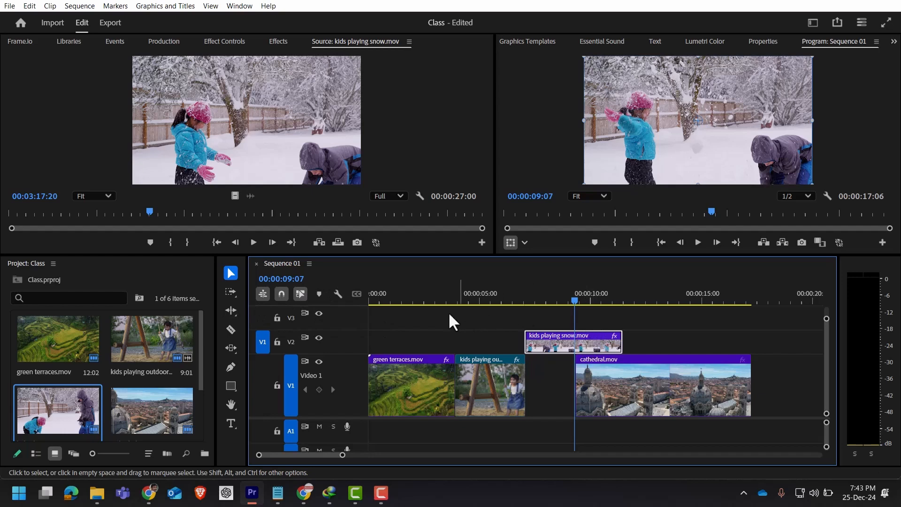
- Rate-stretch the end of the snow clip on V2 back to the start of cathedral.mov and play the result
{"action": "left_click", "coordinate": [228, 315]}
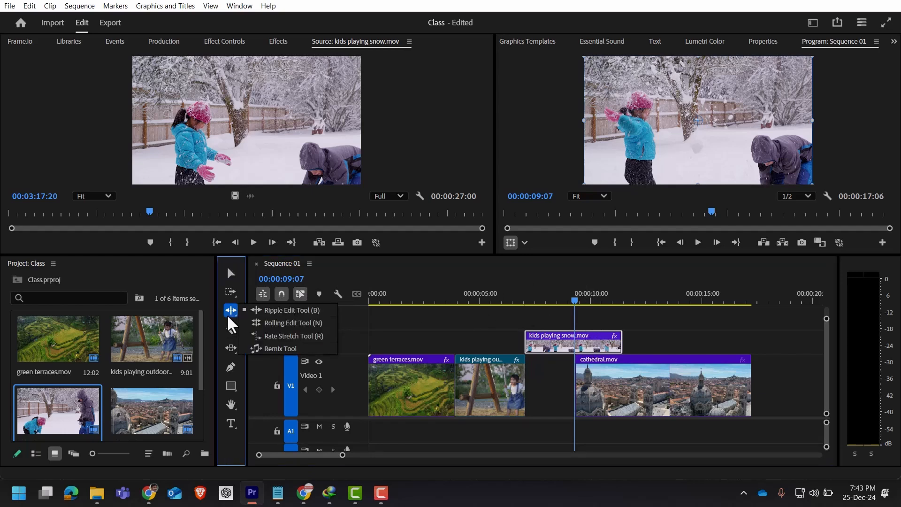
{"action": "left_click", "coordinate": [282, 337]}
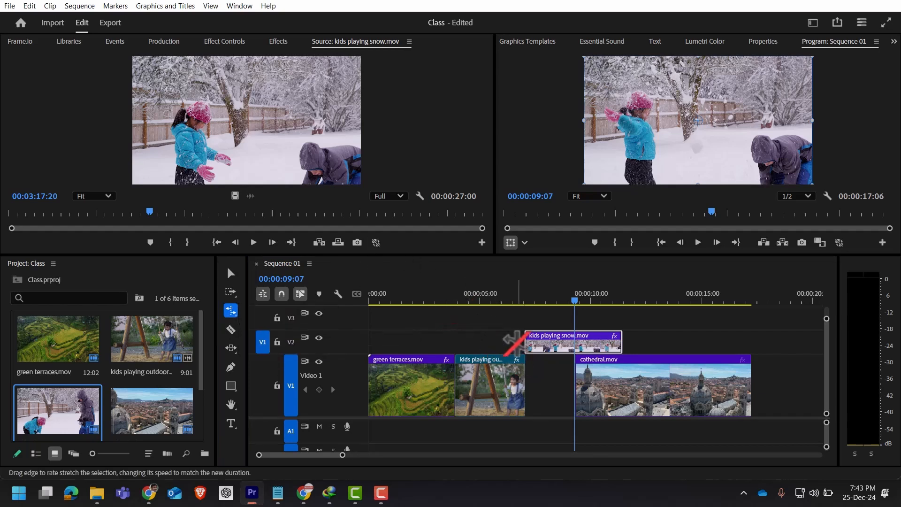
{"action": "left_click_drag", "start_coordinate": [619, 340], "coordinate": [570, 345]}
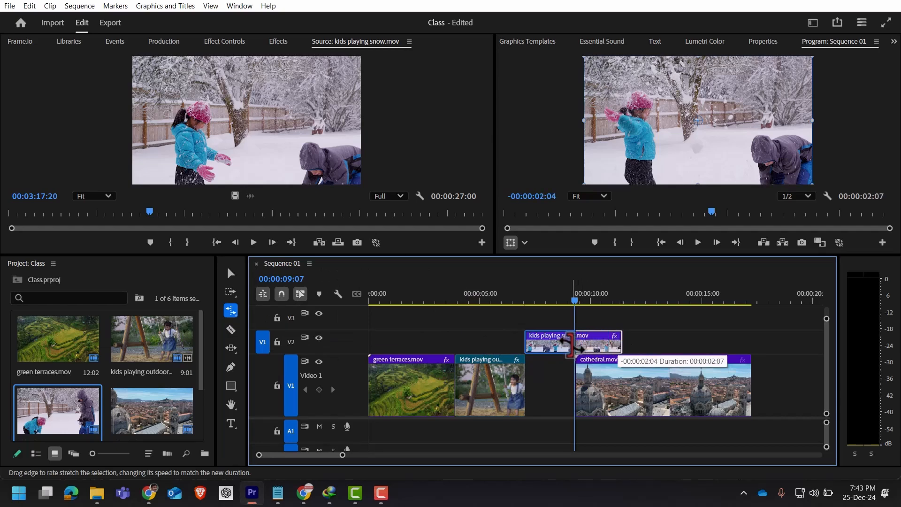
{"action": "left_click_drag", "start_coordinate": [570, 345], "coordinate": [572, 345]}
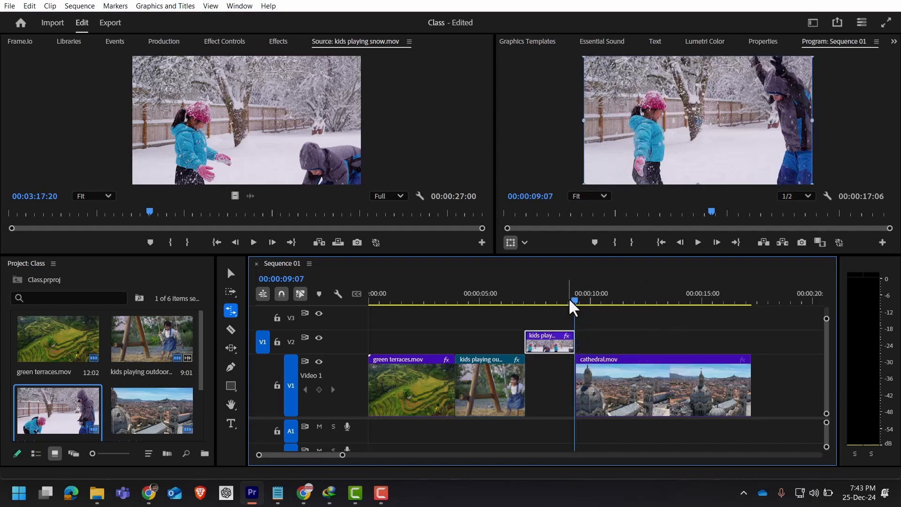
{"action": "left_click", "coordinate": [521, 302]}
{"action": "key", "text": "space"}
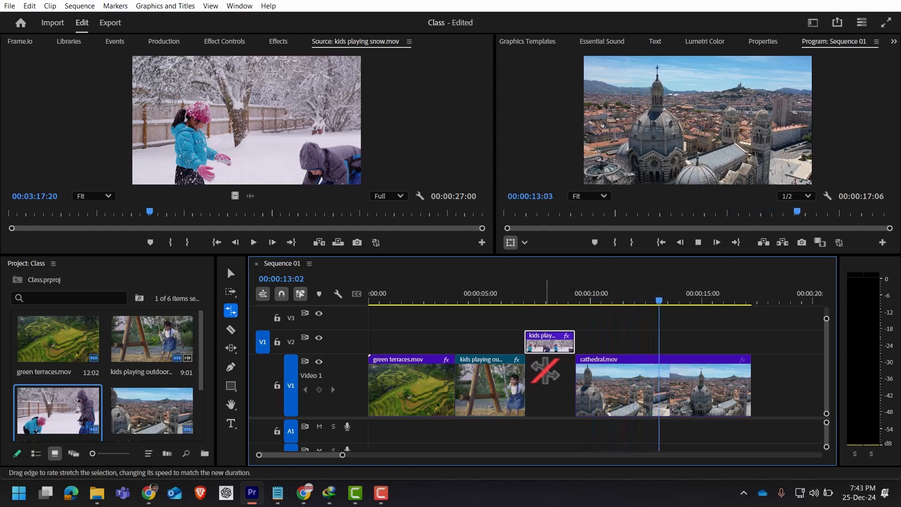
{"action": "key", "text": "space"}
- Move the sped-up snow clip back down into the gap on V1 and play the sequence across it
{"action": "key", "text": "ctrl+z"}
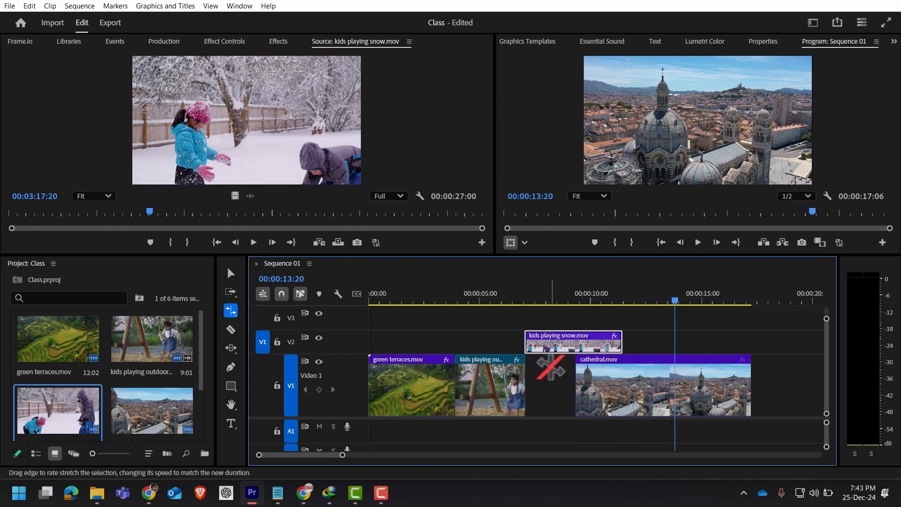
{"action": "key", "text": "ctrl+shift+z"}
{"action": "left_click_drag", "start_coordinate": [550, 342], "coordinate": [550, 382]}
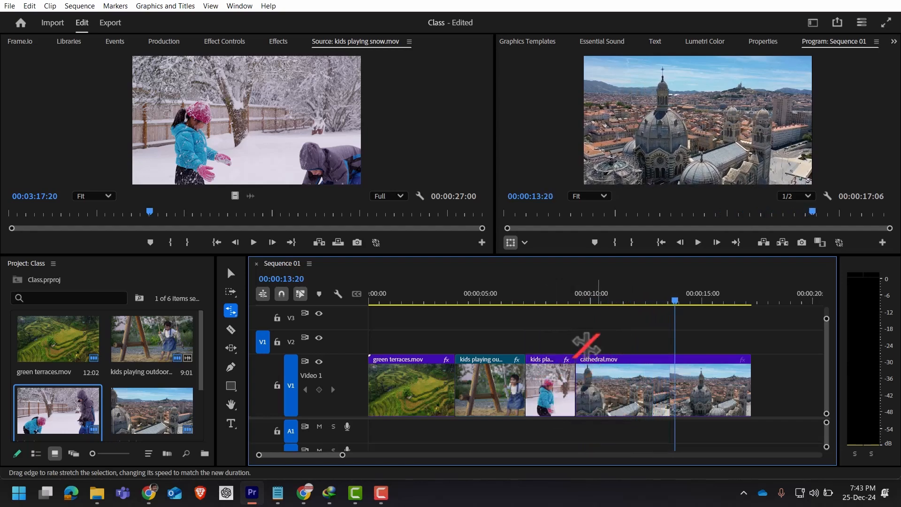
{"action": "left_click", "coordinate": [509, 298]}
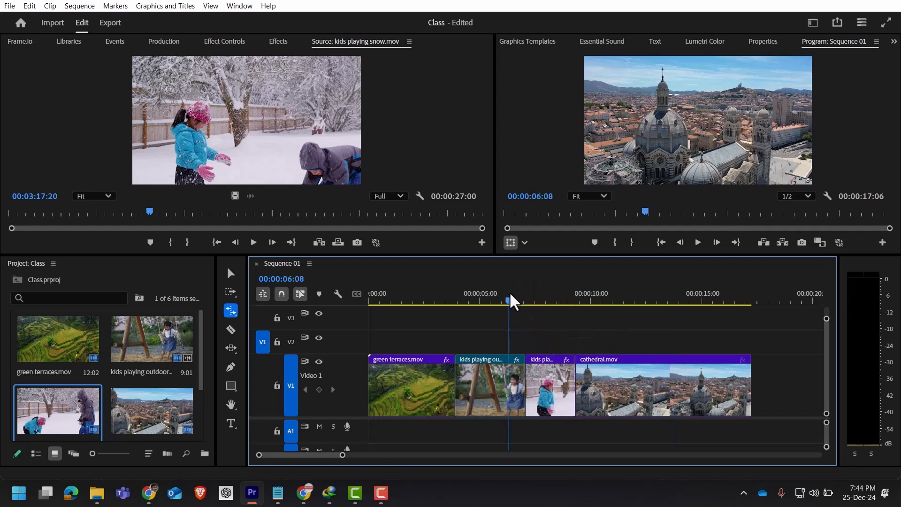
{"action": "key", "text": "space"}
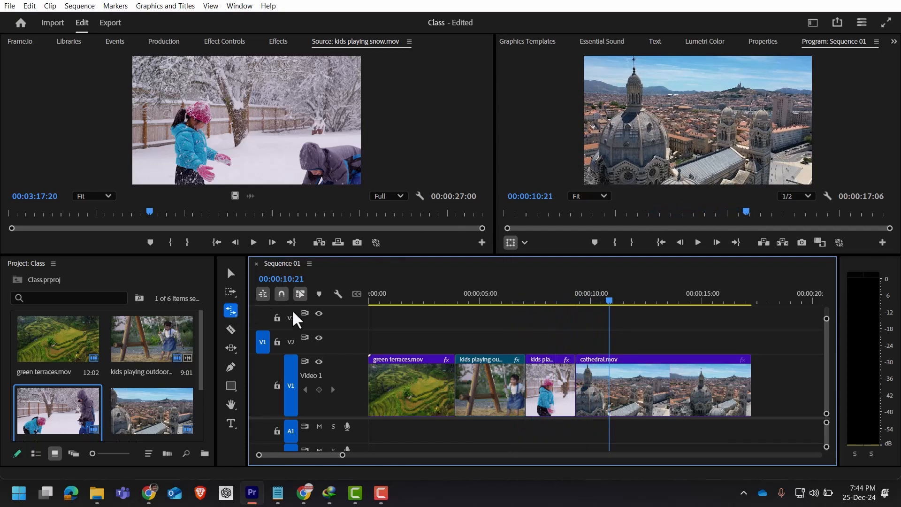
- Rate-stretch the snow clip on V1 to about half its length, and trim its end back out to cathedral.mov
{"action": "left_click", "coordinate": [570, 379]}
{"action": "left_click_drag", "start_coordinate": [570, 380], "coordinate": [548, 378]}
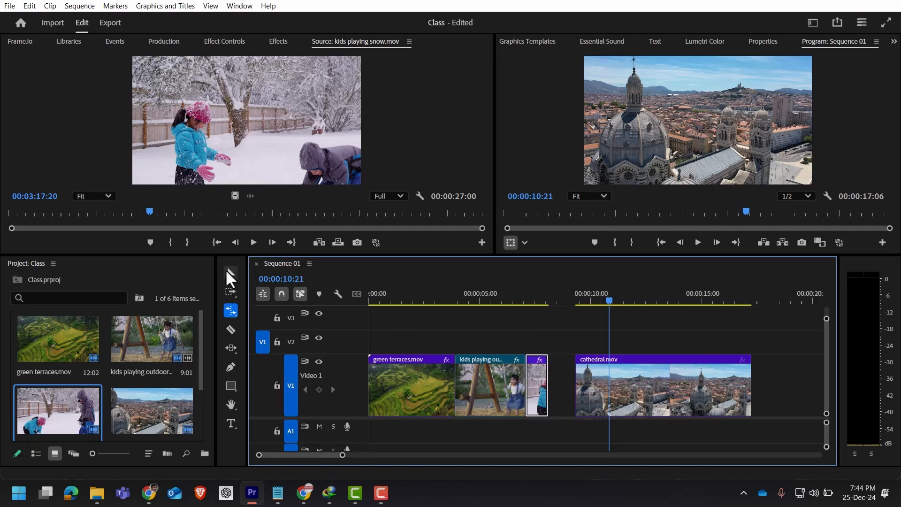
{"action": "left_click", "coordinate": [231, 273]}
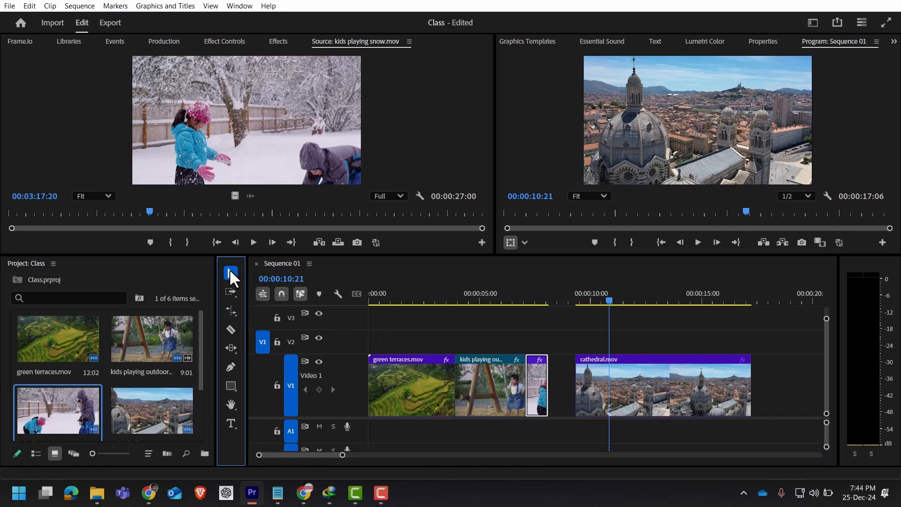
{"action": "left_click_drag", "start_coordinate": [547, 375], "coordinate": [573, 376]}
- Play the sequence over the sped-up snow clip to check its speed
{"action": "left_click", "coordinate": [518, 300]}
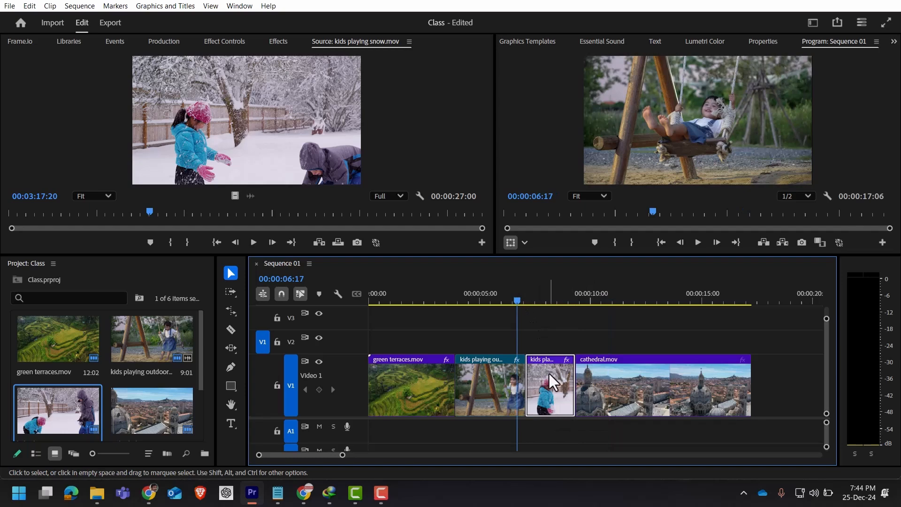
{"action": "key", "text": "space"}
{"action": "key", "text": "space"}
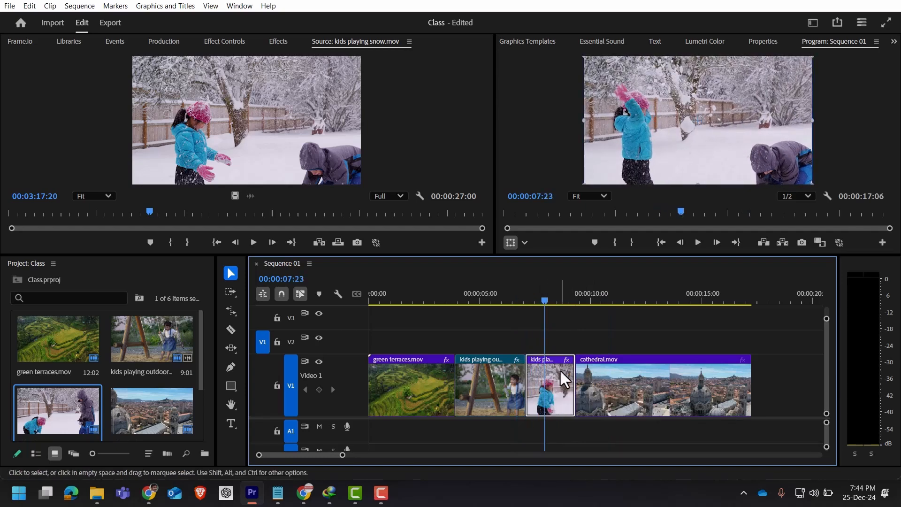
{"action": "left_click_drag", "start_coordinate": [543, 294], "coordinate": [524, 297]}
{"action": "key", "text": "space"}
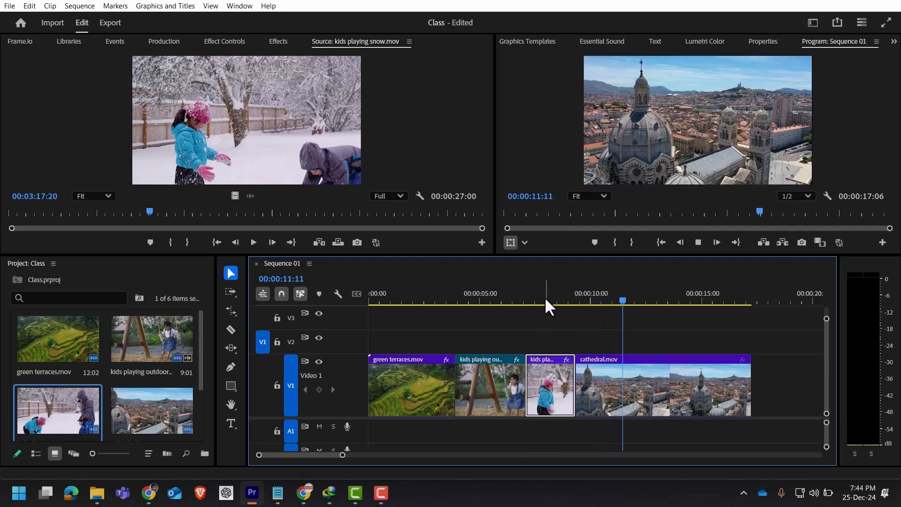
{"action": "left_click", "coordinate": [545, 299]}
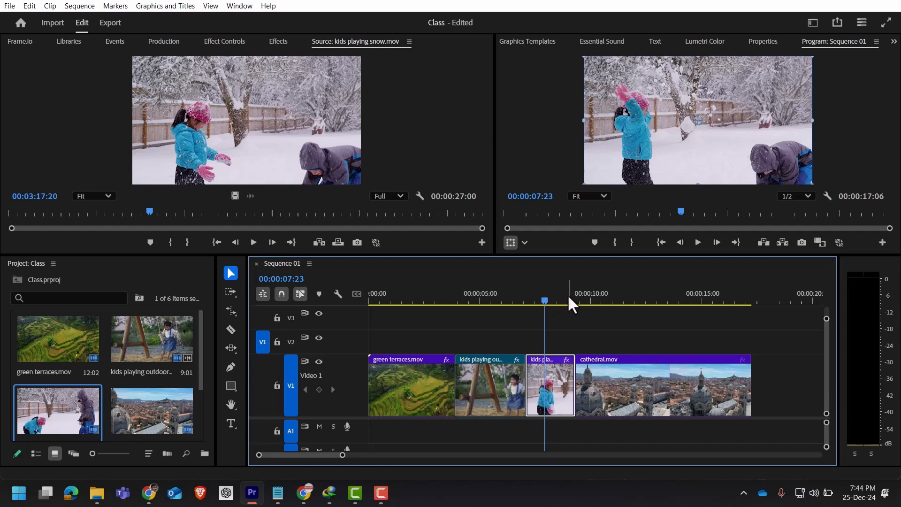
- Play the original kids playing snow.mov from its start and compare it with the sped-up clip in the sequence
{"action": "left_click", "coordinate": [257, 132]}
{"action": "left_click_drag", "start_coordinate": [150, 213], "coordinate": [4, 219]}
{"action": "key", "text": "space"}
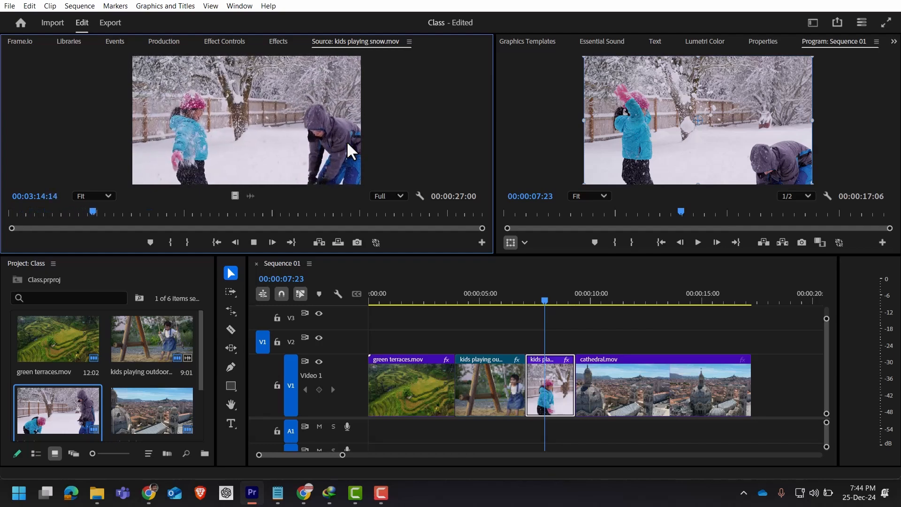
{"action": "left_click", "coordinate": [525, 292]}
{"action": "key", "text": "space"}
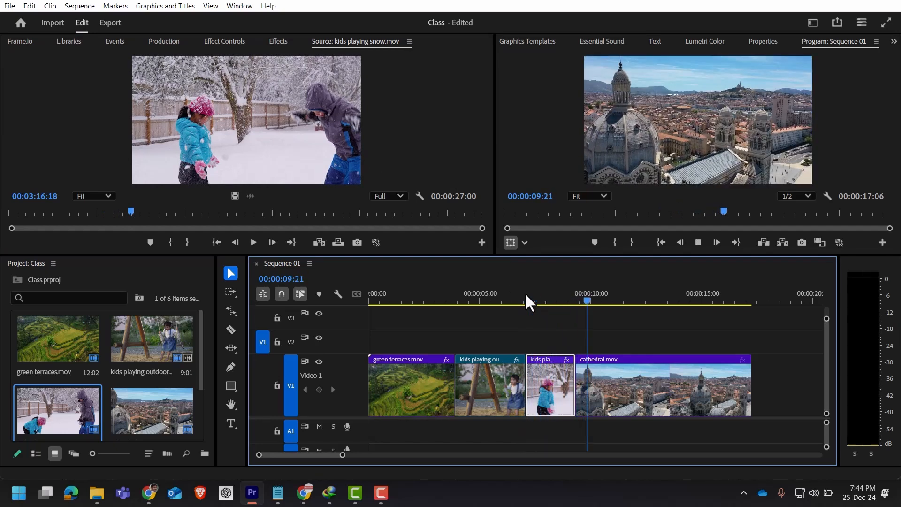
{"action": "left_click", "coordinate": [544, 296]}
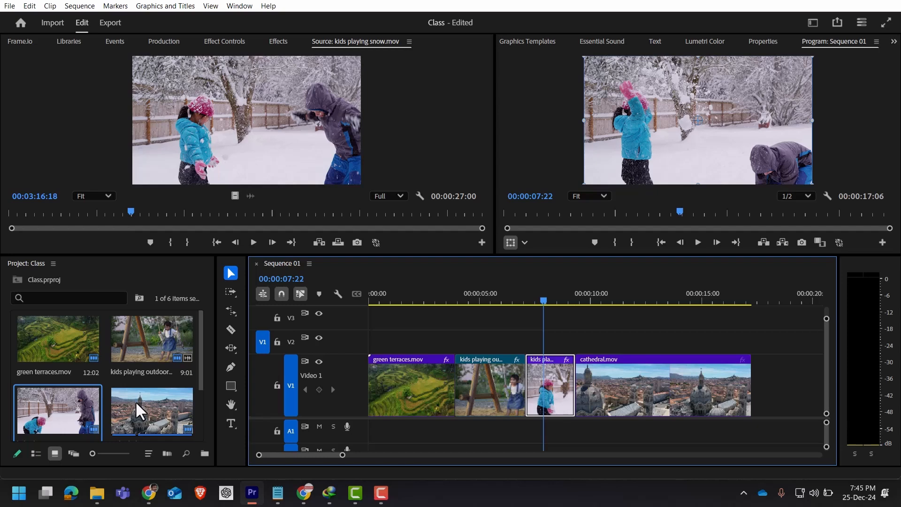
- Inspect the frame rate of KidJump.MOV in its media file properties
{"action": "scroll", "coordinate": [149, 413], "scroll_direction": "down", "scroll_amount": 2}
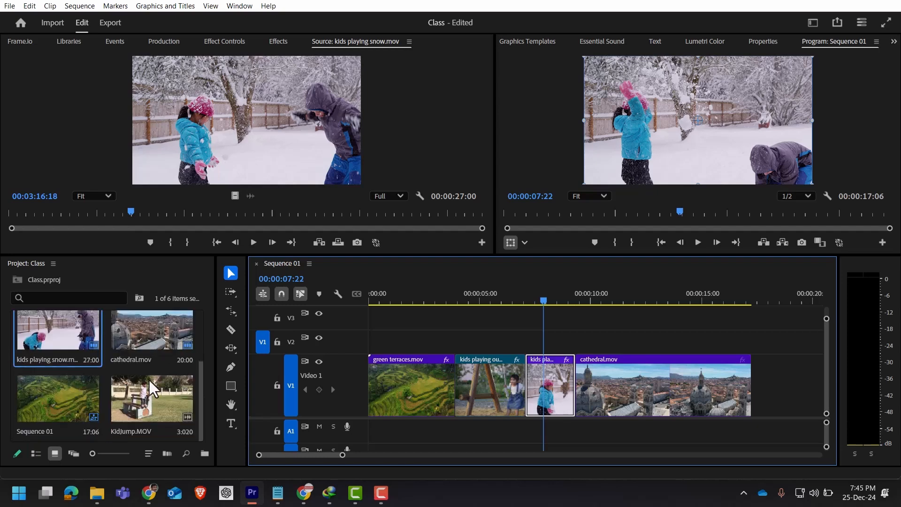
{"action": "right_click", "coordinate": [148, 401]}
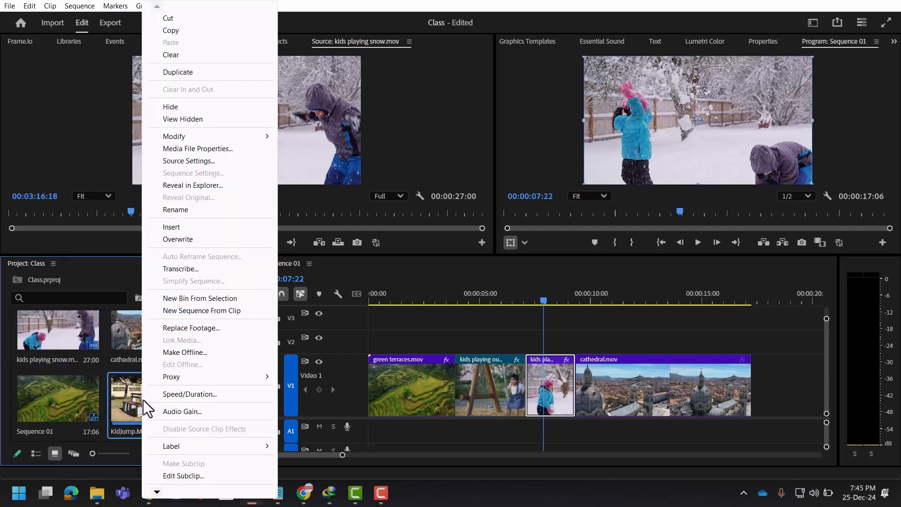
{"action": "left_click", "coordinate": [177, 149]}
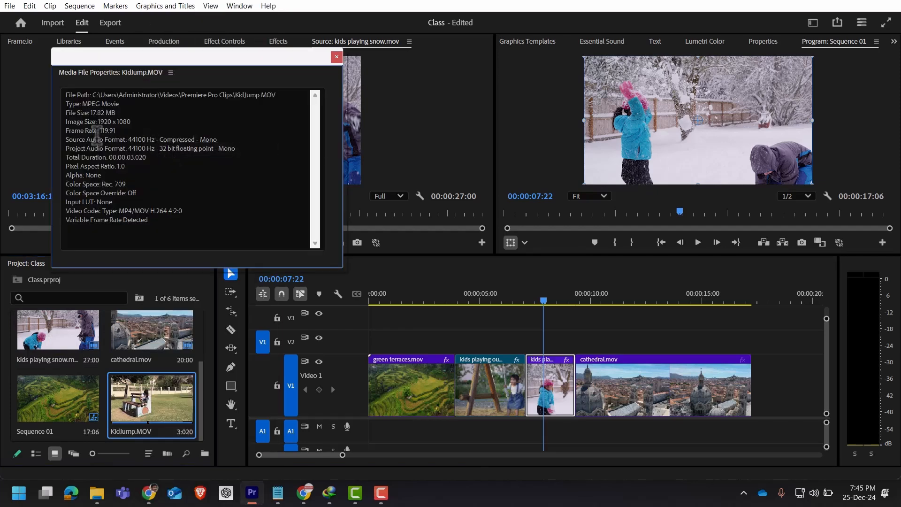
{"action": "left_click_drag", "start_coordinate": [65, 130], "coordinate": [128, 130]}
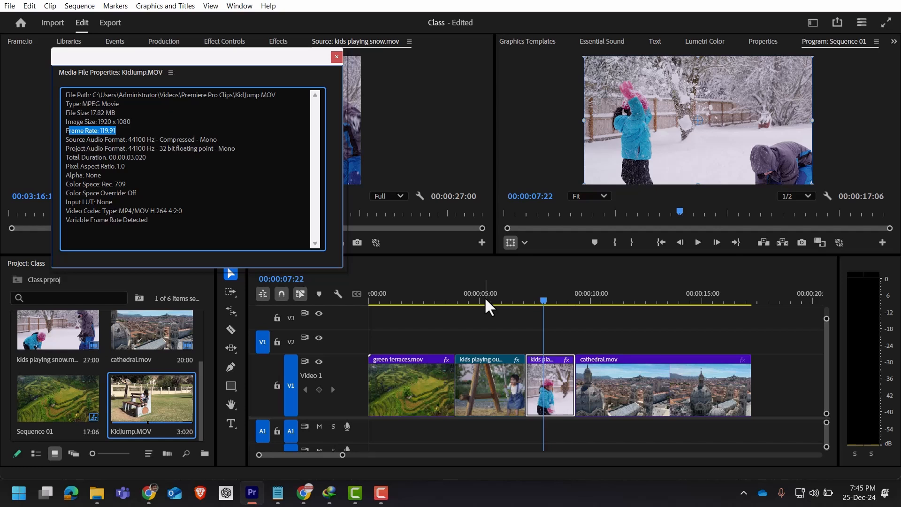
{"action": "left_click", "coordinate": [336, 57]}
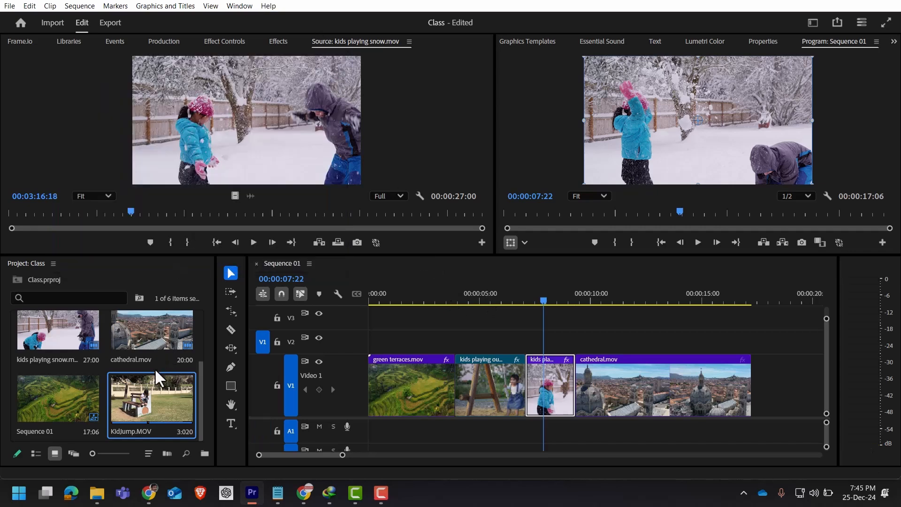
- Open KidJump.MOV in the Source Monitor and play it from its start to the end
{"action": "double_click", "coordinate": [143, 397]}
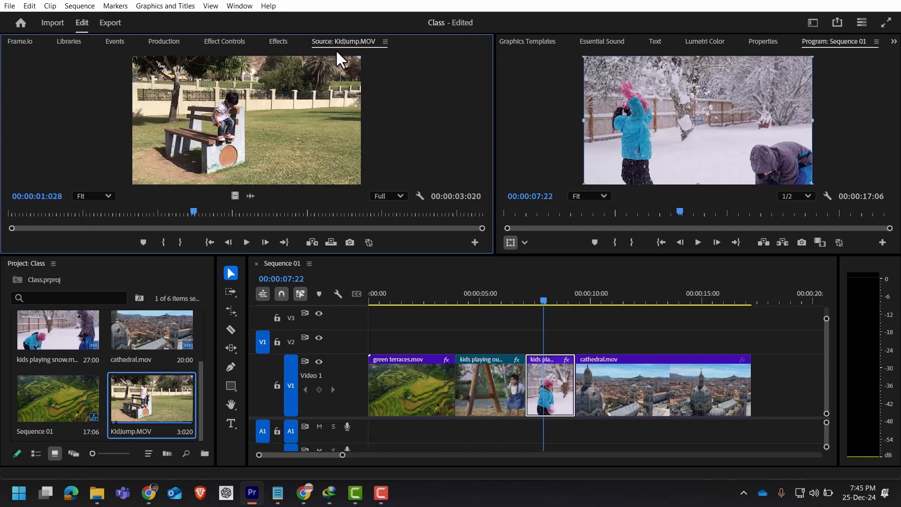
{"action": "left_click_drag", "start_coordinate": [189, 213], "coordinate": [8, 214]}
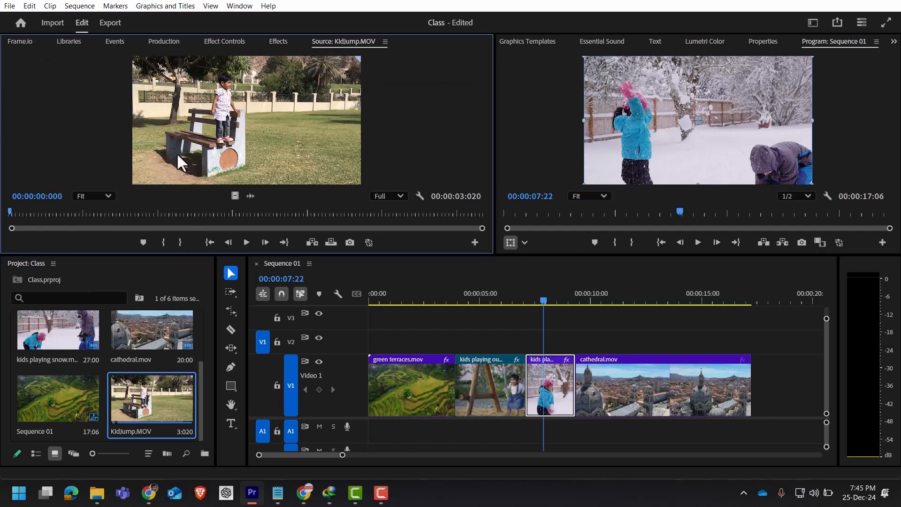
{"action": "key", "text": "space"}
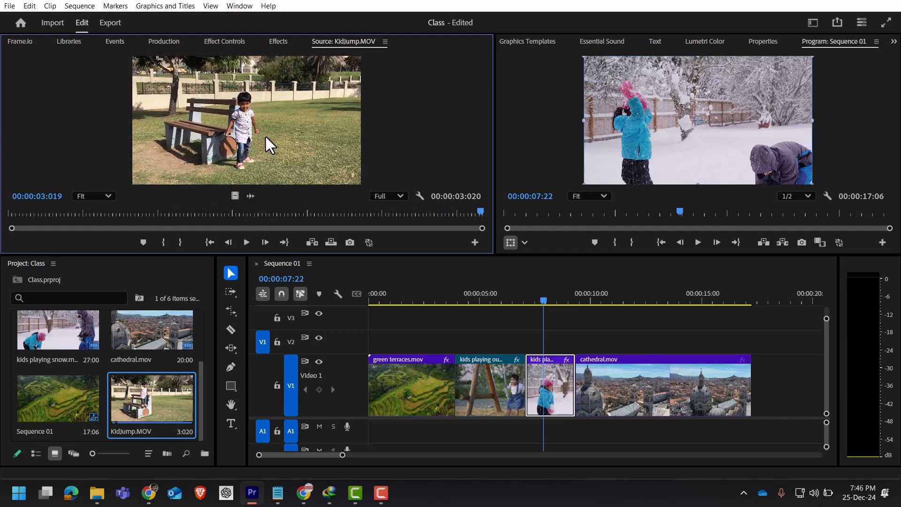
- Mark an In point at 00:00:00:065 and an Out point at 00:00:02:094 on KidJump.MOV
{"action": "left_click_drag", "start_coordinate": [69, 212], "coordinate": [90, 212]}
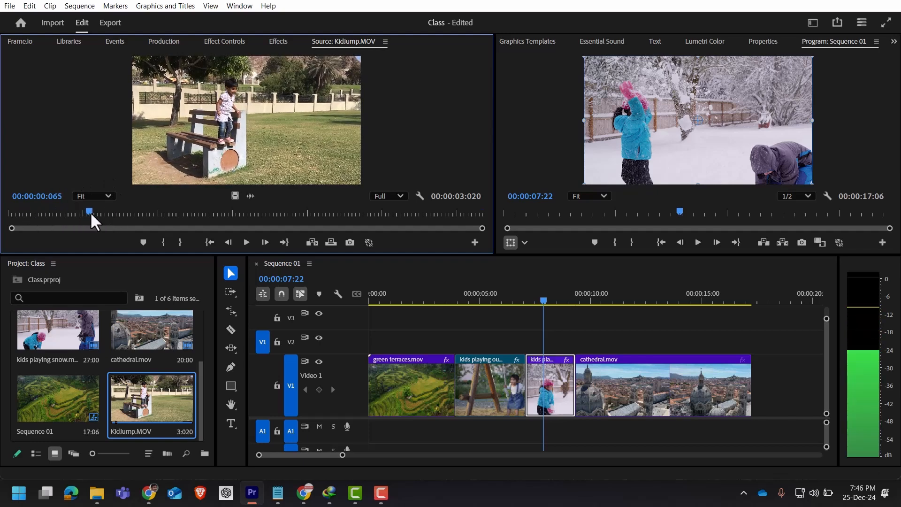
{"action": "left_click", "coordinate": [165, 244]}
{"action": "left_click_drag", "start_coordinate": [89, 212], "coordinate": [425, 228]}
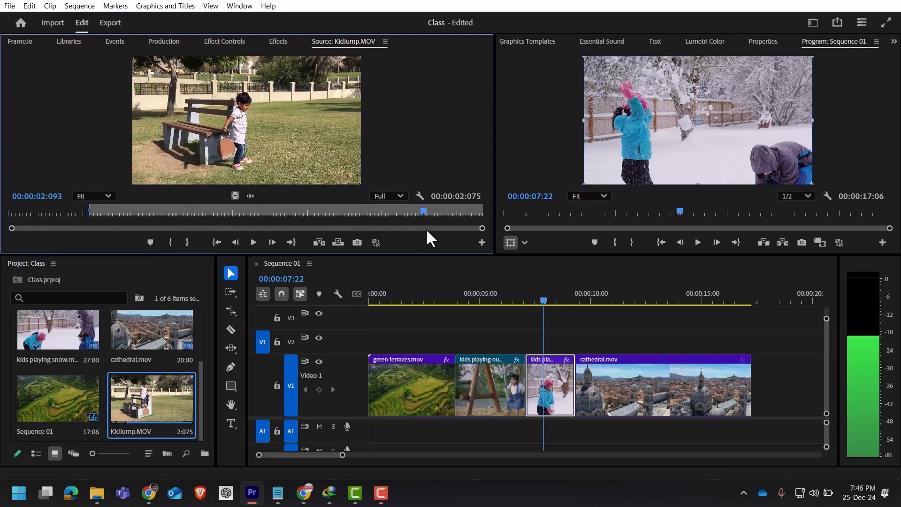
{"action": "left_click", "coordinate": [187, 242]}
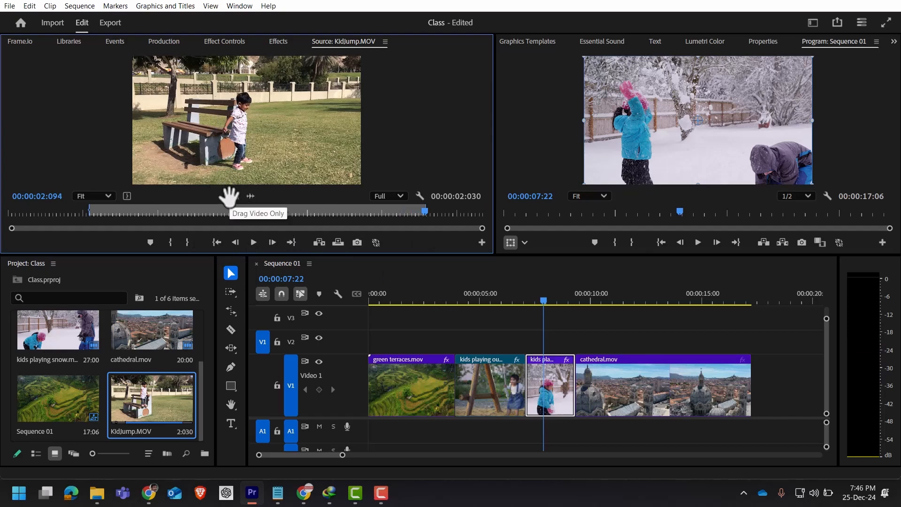
- Insert only the video of KidJump.MOV on V1 after the swing clip, moving the snow and cathedral clips later to leave a gap behind it
{"action": "left_click_drag", "start_coordinate": [235, 196], "coordinate": [536, 351]}
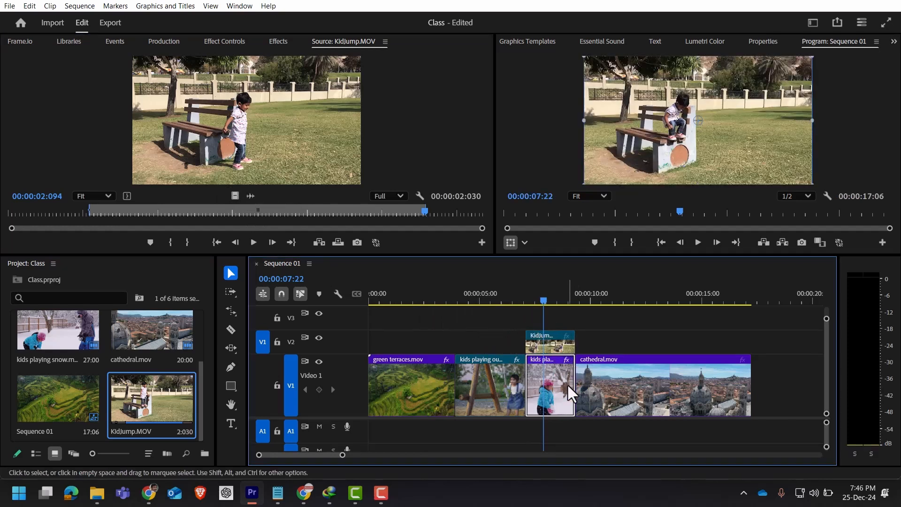
{"action": "left_click_drag", "start_coordinate": [780, 382], "coordinate": [747, 385]}
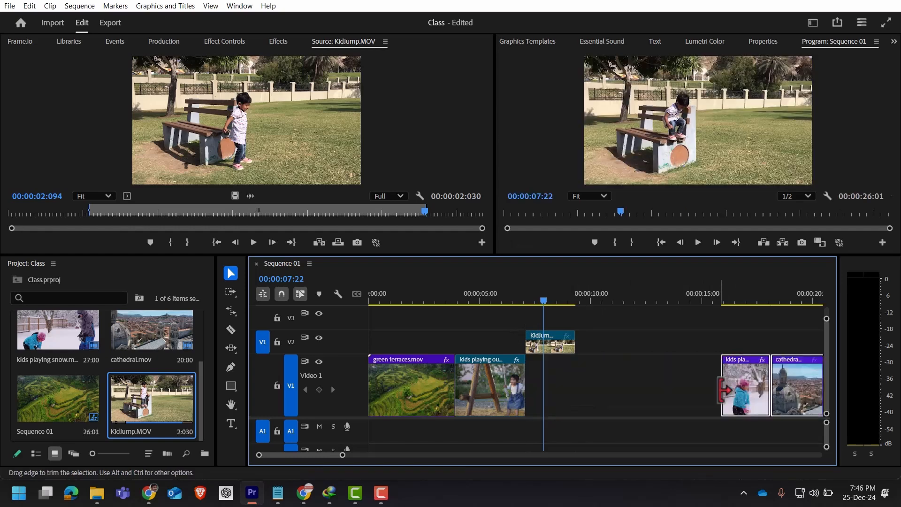
{"action": "left_click_drag", "start_coordinate": [556, 344], "coordinate": [553, 376]}
- Play and scrub the KidJump.MOV clip in the sequence to check the jump at its original speed
{"action": "left_click", "coordinate": [523, 292]}
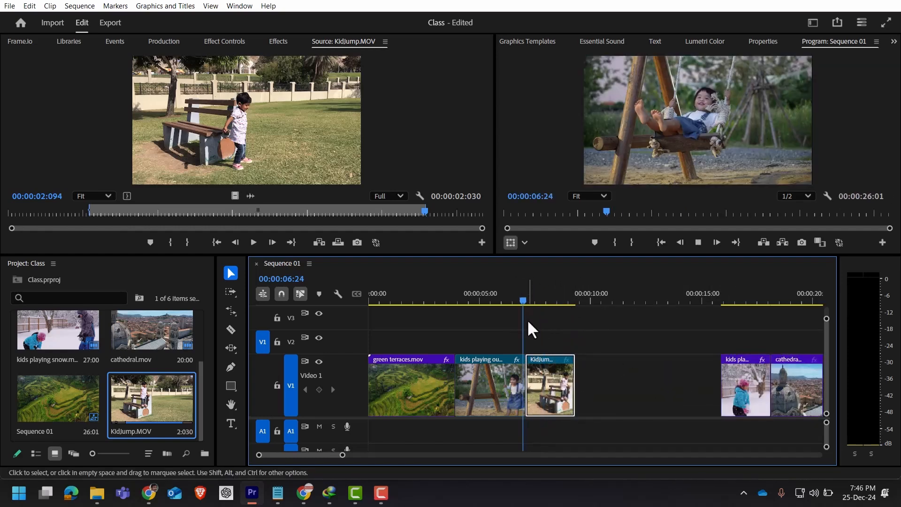
{"action": "key", "text": "space"}
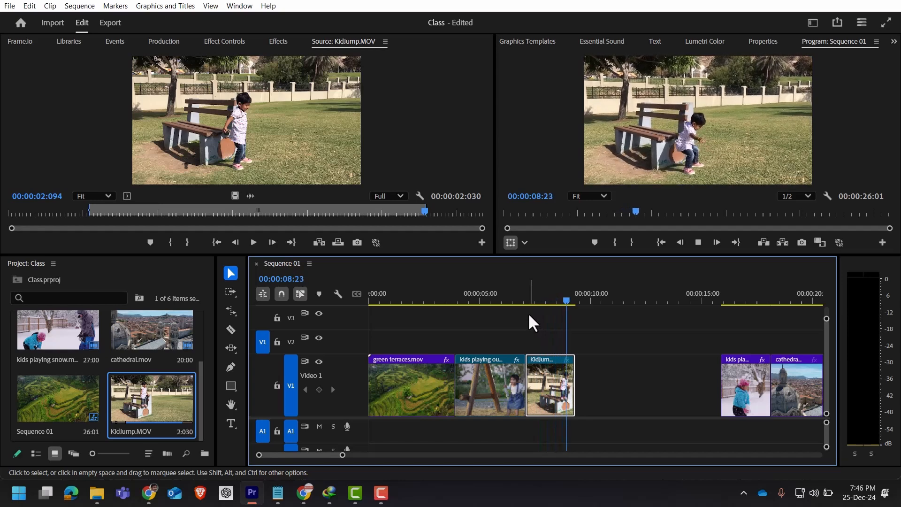
{"action": "left_click", "coordinate": [539, 291]}
{"action": "left_click_drag", "start_coordinate": [539, 289], "coordinate": [515, 289]}
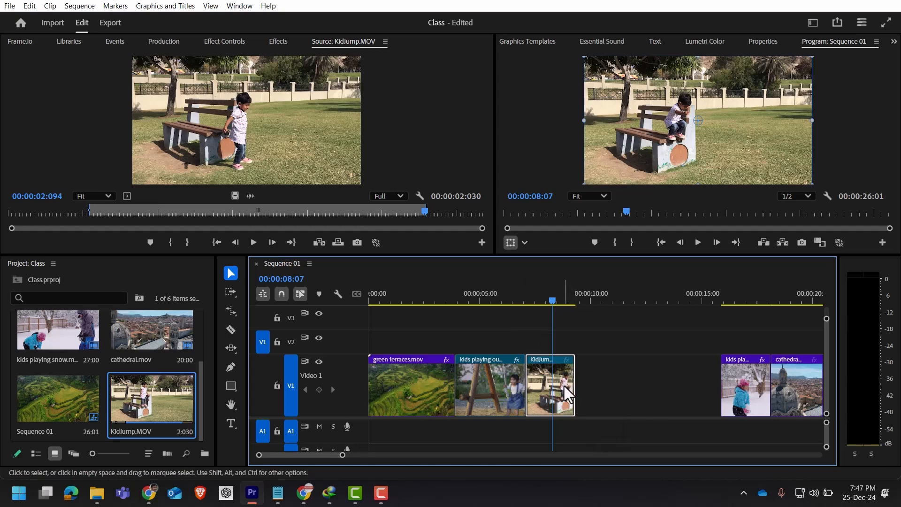
- Rate-stretch KidJump.MOV to 25.45% so it fills the gap up to the snow clip, and play the slow motion
{"action": "left_click", "coordinate": [228, 314]}
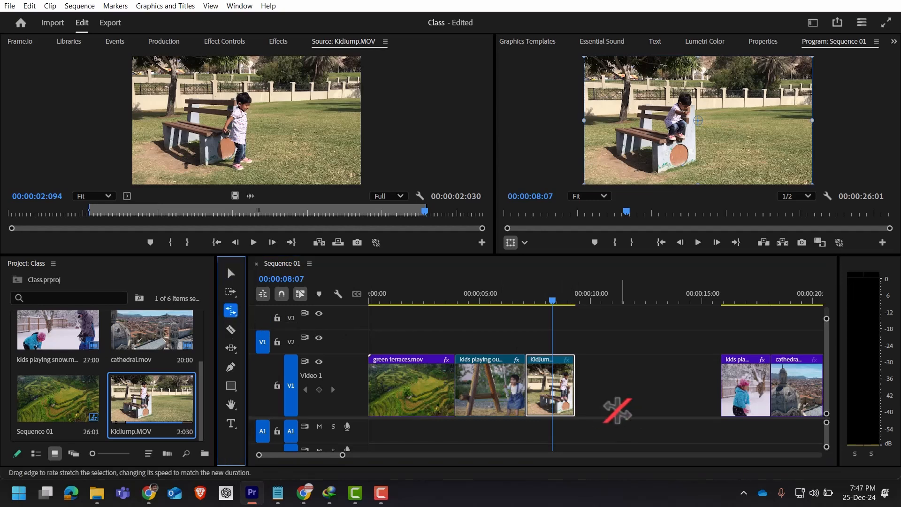
{"action": "left_click_drag", "start_coordinate": [572, 381], "coordinate": [714, 389]}
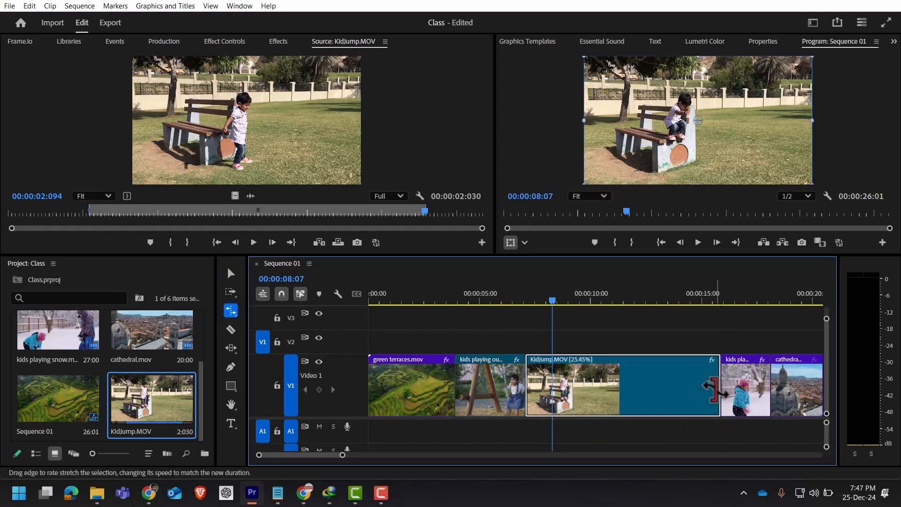
{"action": "left_click", "coordinate": [520, 301]}
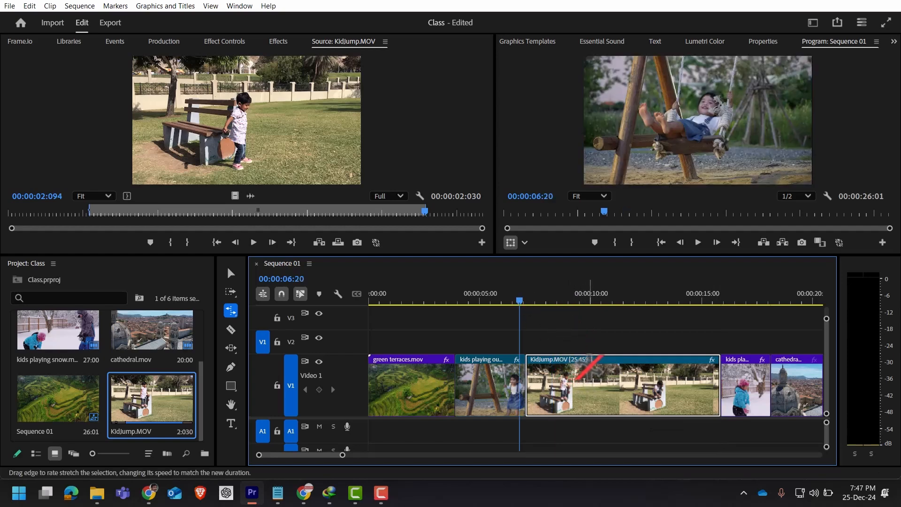
{"action": "key", "text": "space"}
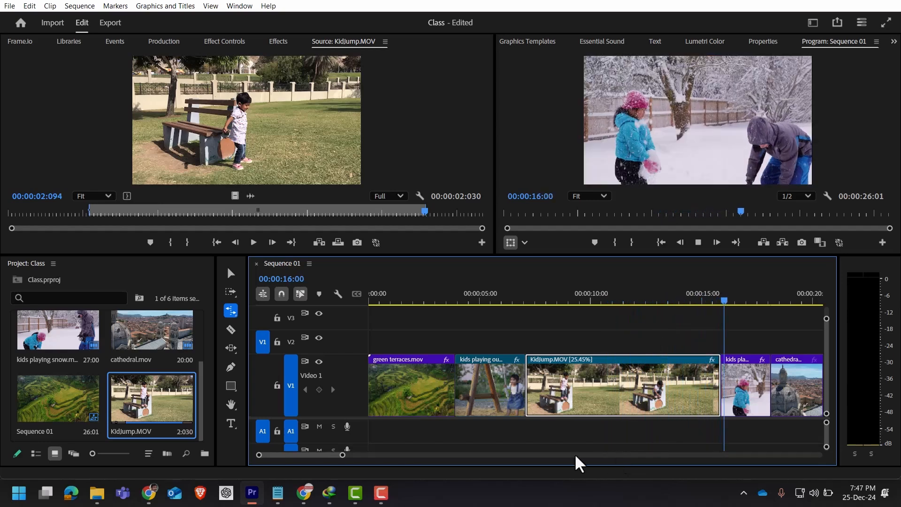
- Find the moment just before the child jumps and split the slowed KidJump.MOV clip there, at 00:00:11:11
{"action": "left_click", "coordinate": [614, 295]}
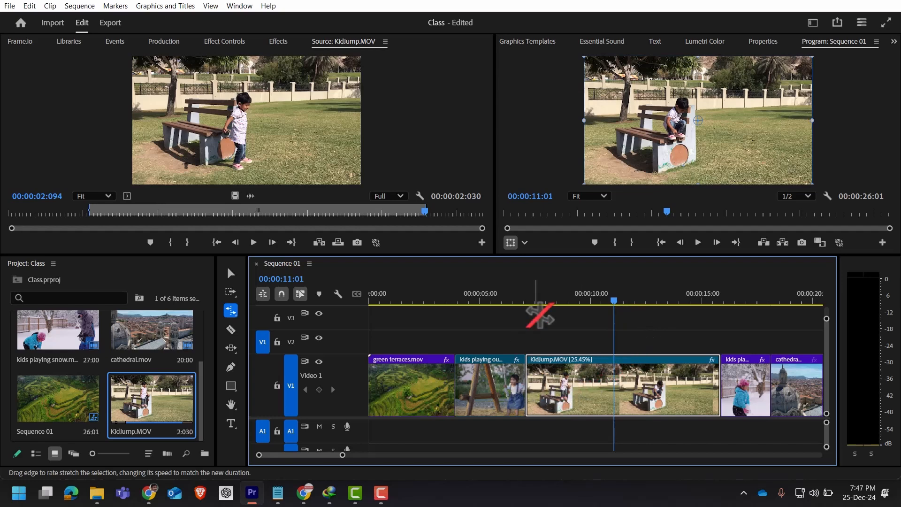
{"action": "left_click", "coordinate": [561, 297]}
{"action": "left_click", "coordinate": [522, 294]}
{"action": "left_click_drag", "start_coordinate": [522, 288], "coordinate": [624, 341]}
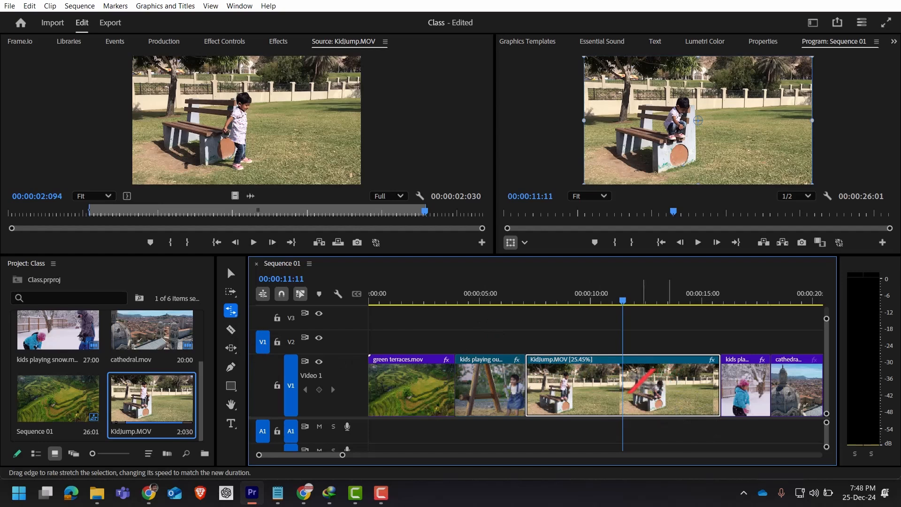
{"action": "left_click", "coordinate": [230, 330]}
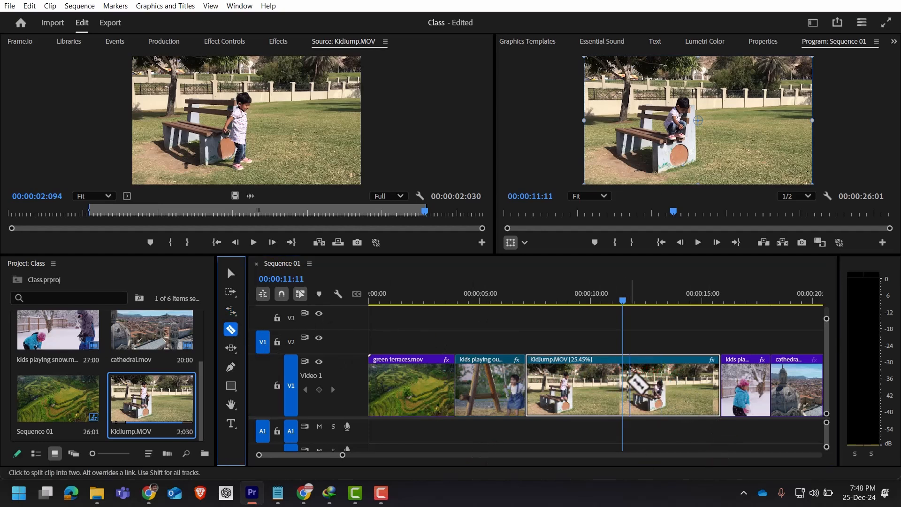
{"action": "left_click", "coordinate": [627, 380]}
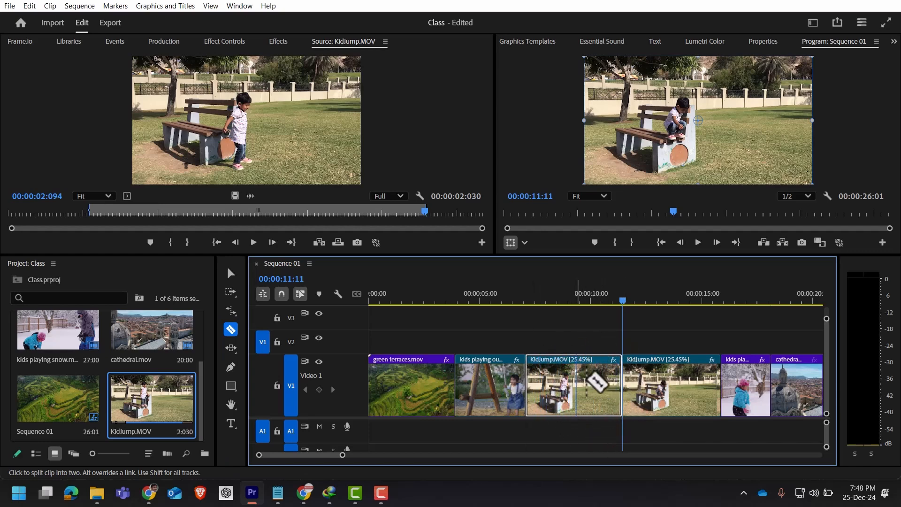
- Rate-stretch the first KidJump.MOV segment to a shorter length and set its clip speed to 100%
{"action": "left_click", "coordinate": [229, 272]}
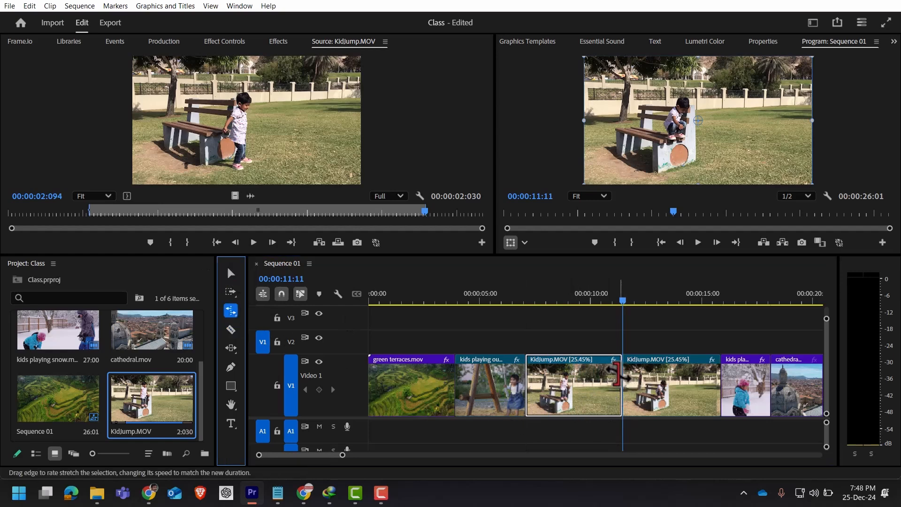
{"action": "left_click_drag", "start_coordinate": [621, 382], "coordinate": [564, 380]}
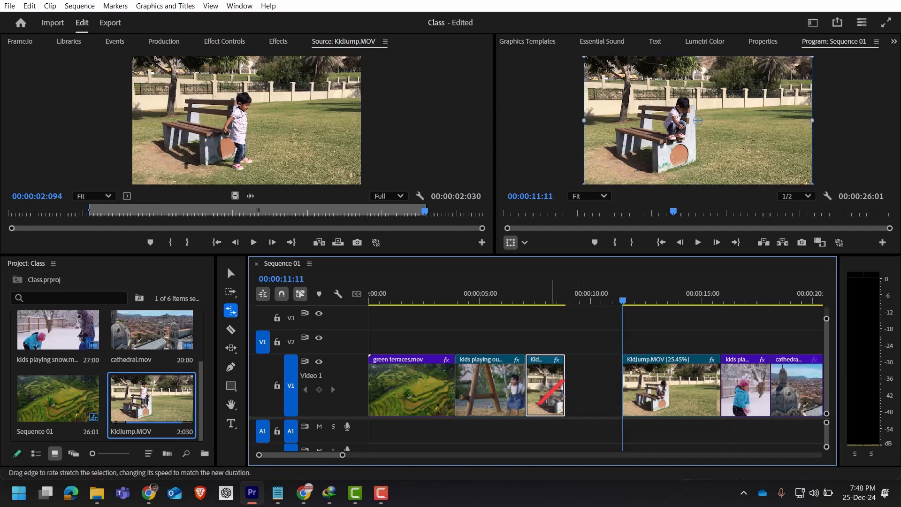
{"action": "right_click", "coordinate": [547, 385]}
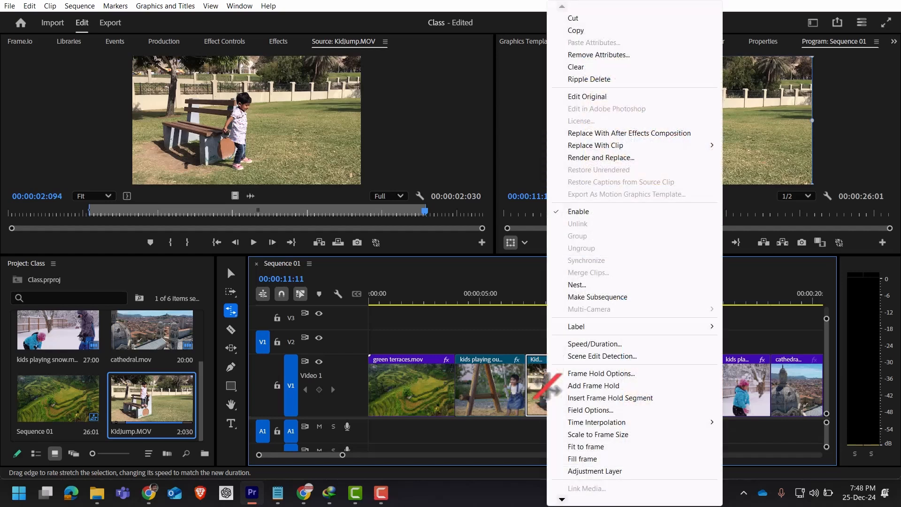
{"action": "left_click", "coordinate": [594, 345]}
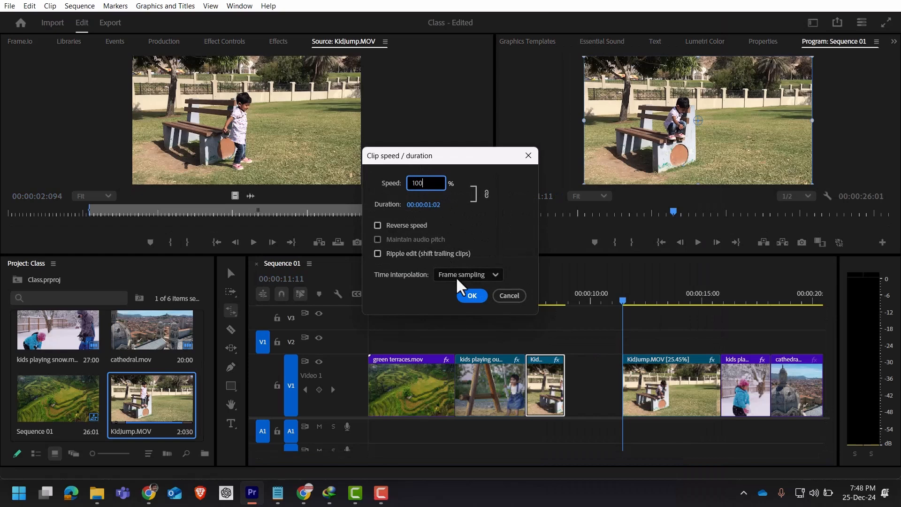
{"action": "left_click", "coordinate": [474, 297]}
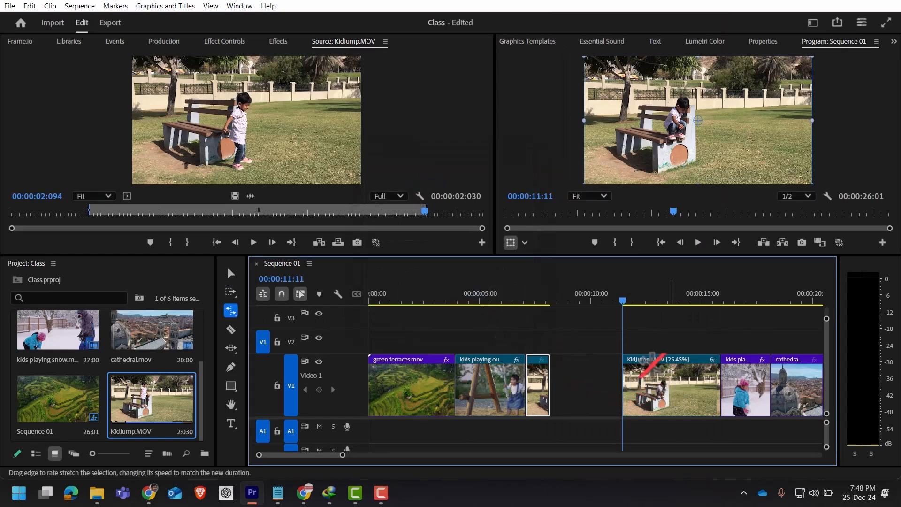
- Split the remaining slow KidJump.MOV clip at the landing, 00:00:13:21, and move its first part against the normal-speed segment
{"action": "left_click_drag", "start_coordinate": [626, 299], "coordinate": [679, 338]}
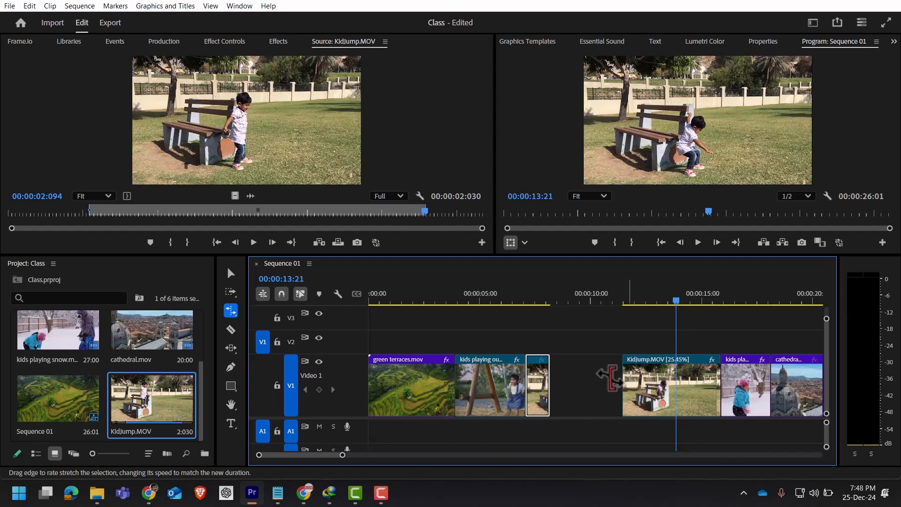
{"action": "left_click", "coordinate": [231, 329]}
{"action": "left_click", "coordinate": [677, 381]}
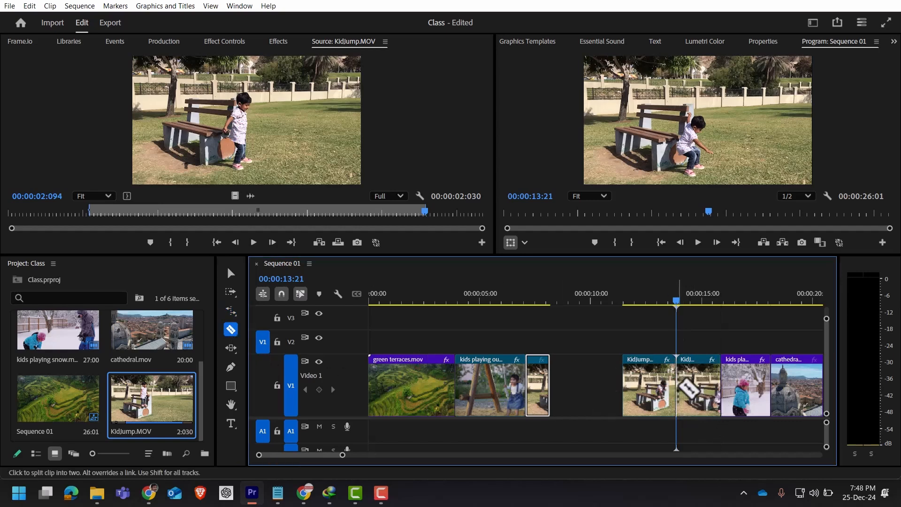
{"action": "left_click", "coordinate": [230, 272]}
{"action": "left_click_drag", "start_coordinate": [657, 382], "coordinate": [590, 383]}
- Set the clip speed of the last KidJump.MOV segment to 100%
{"action": "right_click", "coordinate": [703, 388]}
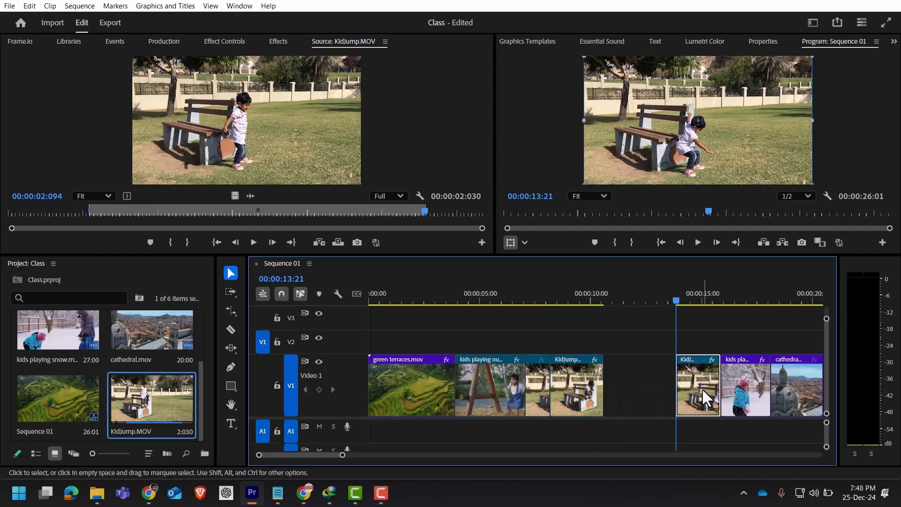
{"action": "left_click", "coordinate": [742, 341]}
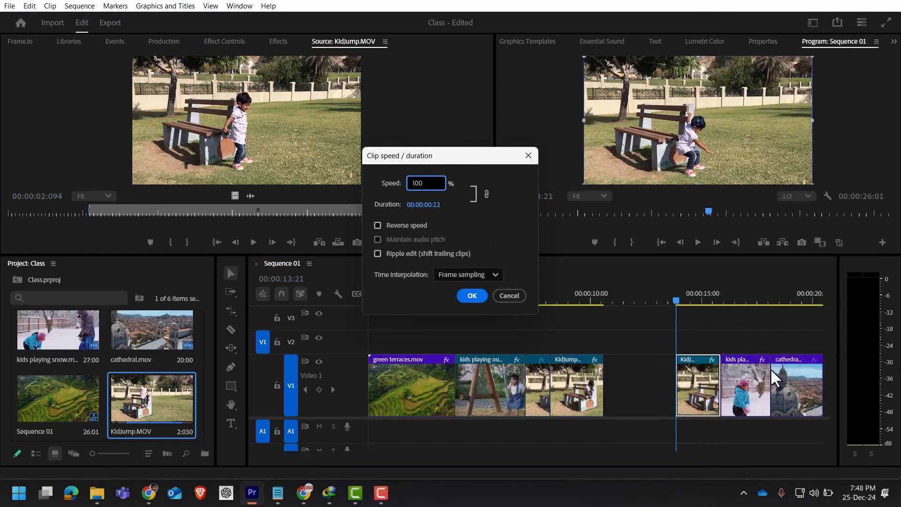
{"action": "type", "text": "100"}
{"action": "left_click", "coordinate": [472, 296]}
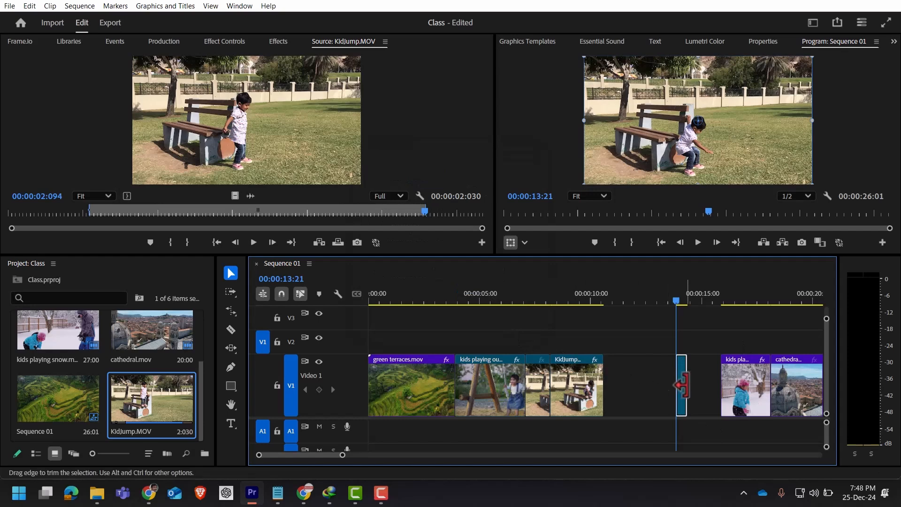
- Move the last KidJump.MOV segment against the slow-motion one and ripple delete the gap before the snow clip
{"action": "left_click_drag", "start_coordinate": [683, 385], "coordinate": [610, 386]}
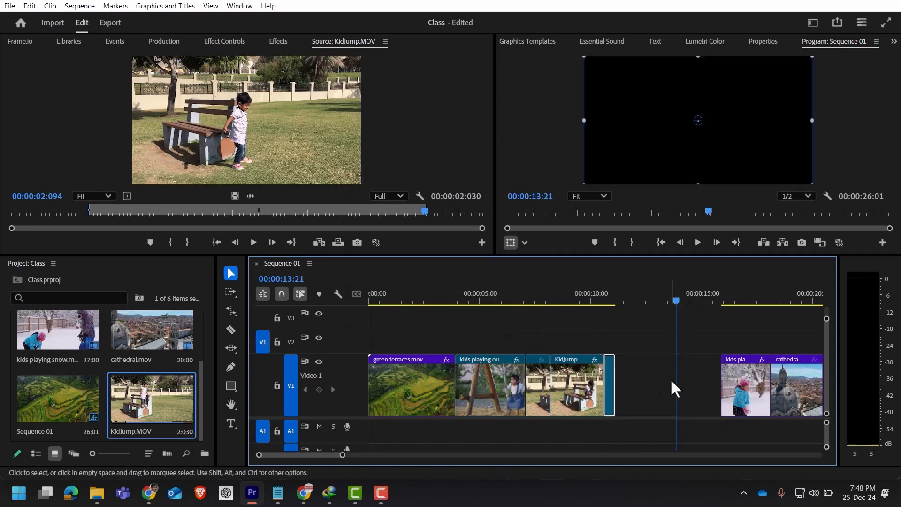
{"action": "right_click", "coordinate": [671, 380]}
{"action": "left_click", "coordinate": [695, 388]}
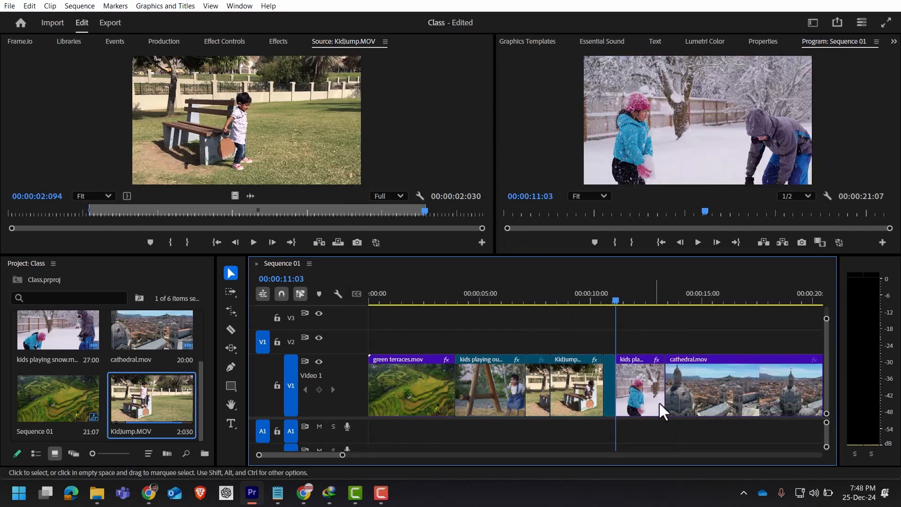
- Enlarge the Program Monitor and play the sequence from the swing clip through the KidJump.MOV segments to check the speed changes
{"action": "left_click", "coordinate": [510, 292]}
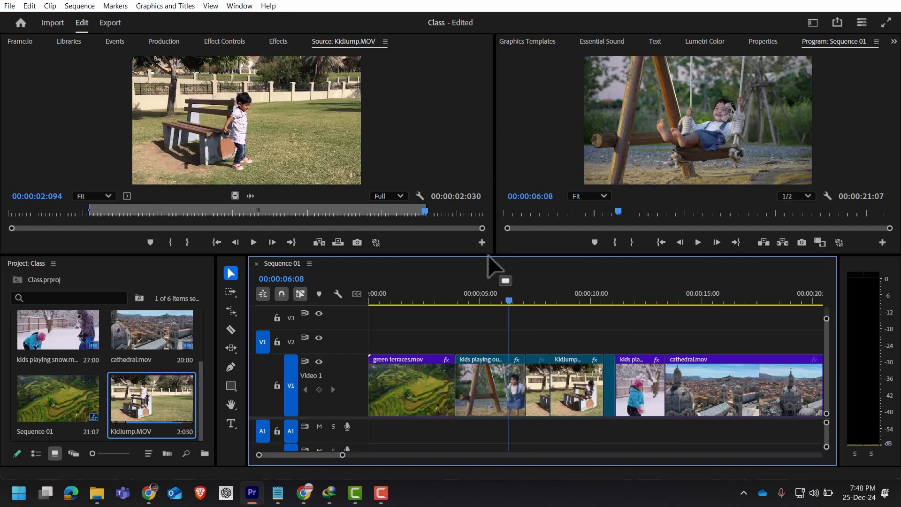
{"action": "left_click_drag", "start_coordinate": [491, 257], "coordinate": [505, 350]}
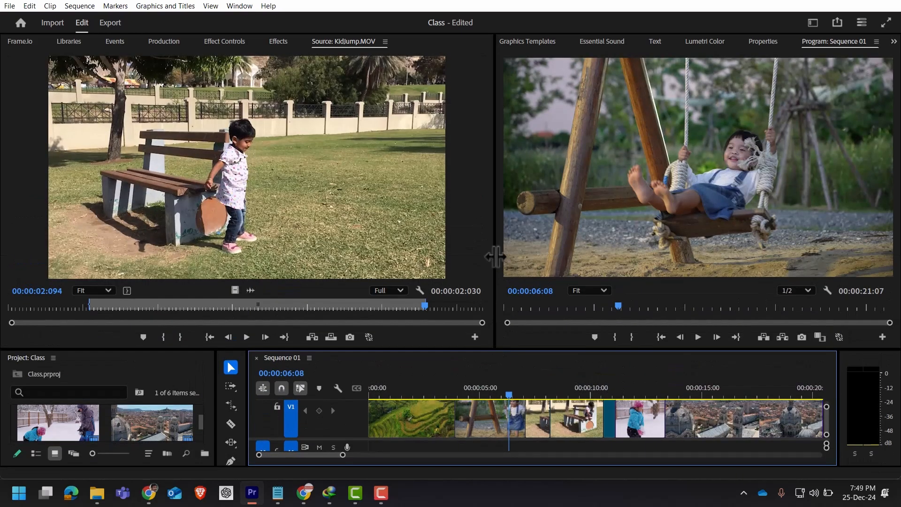
{"action": "left_click_drag", "start_coordinate": [495, 256], "coordinate": [285, 261]}
{"action": "key", "text": "space"}
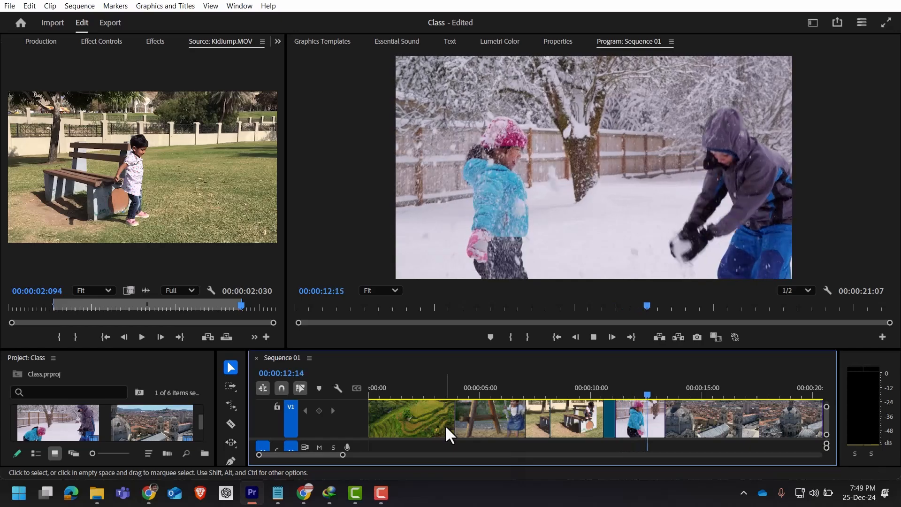
{"action": "left_click", "coordinate": [520, 388]}
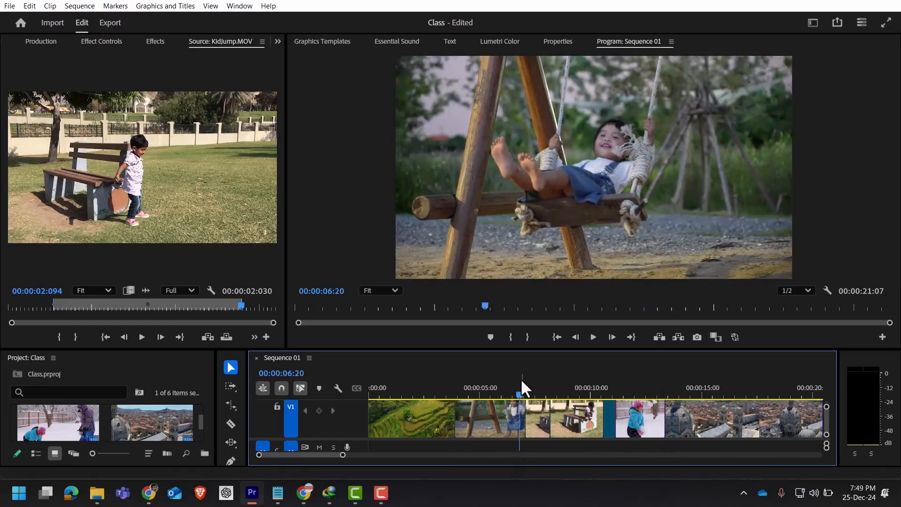